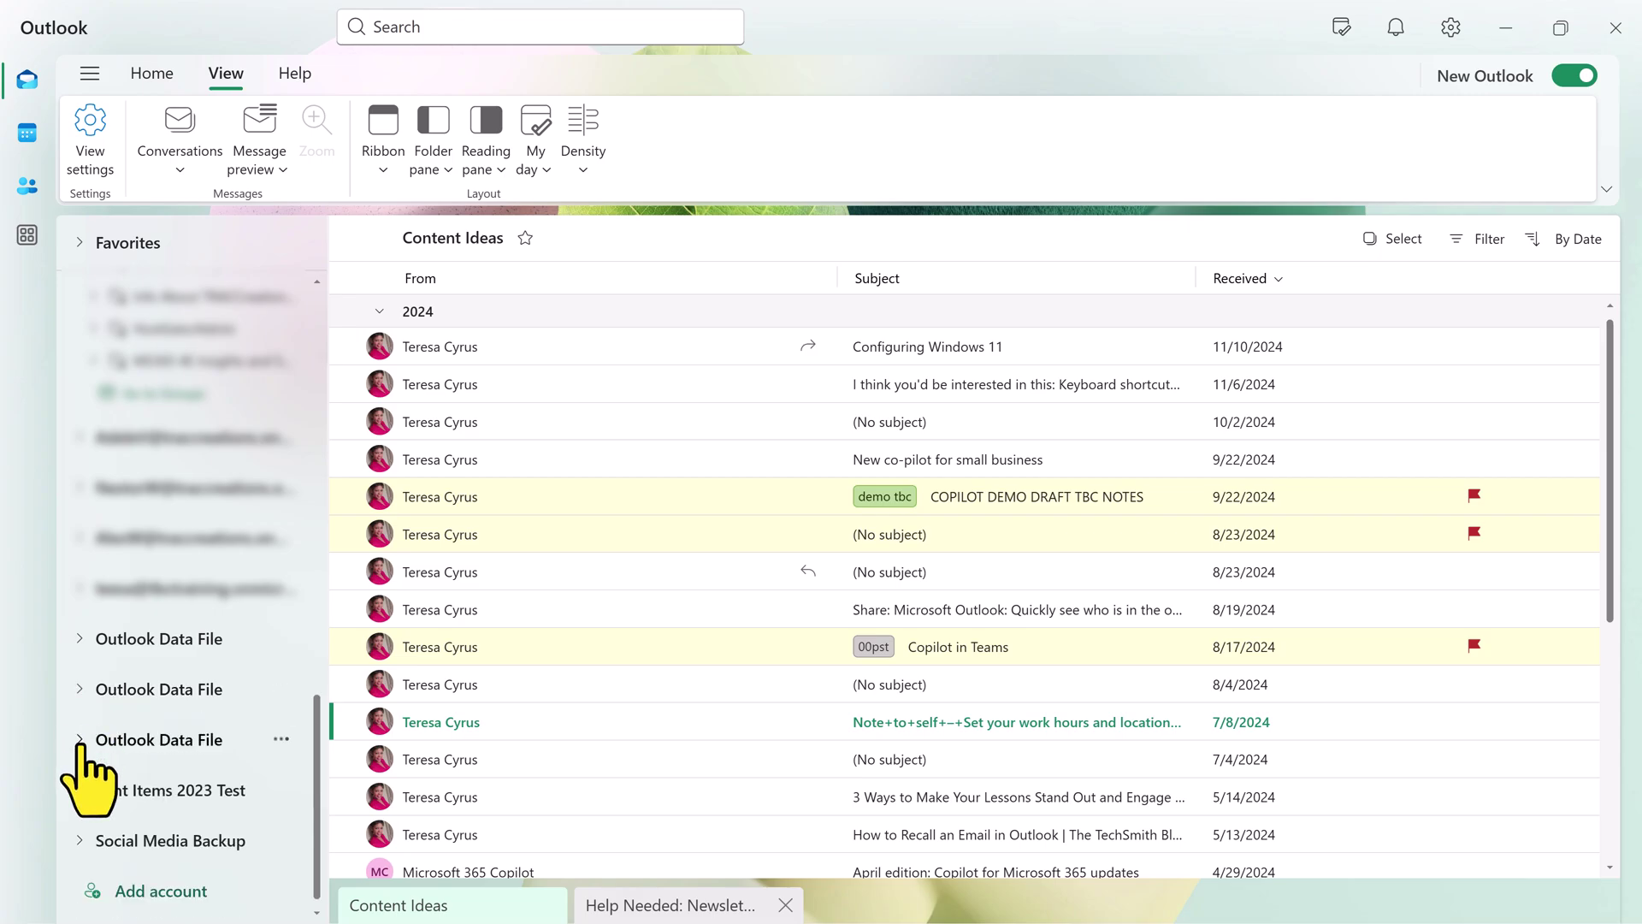
Group the data file's Content Ideas folder into conversations and expand the 8/23 (No subject) conversation
{"action": "left_click", "coordinate": [80, 741]}
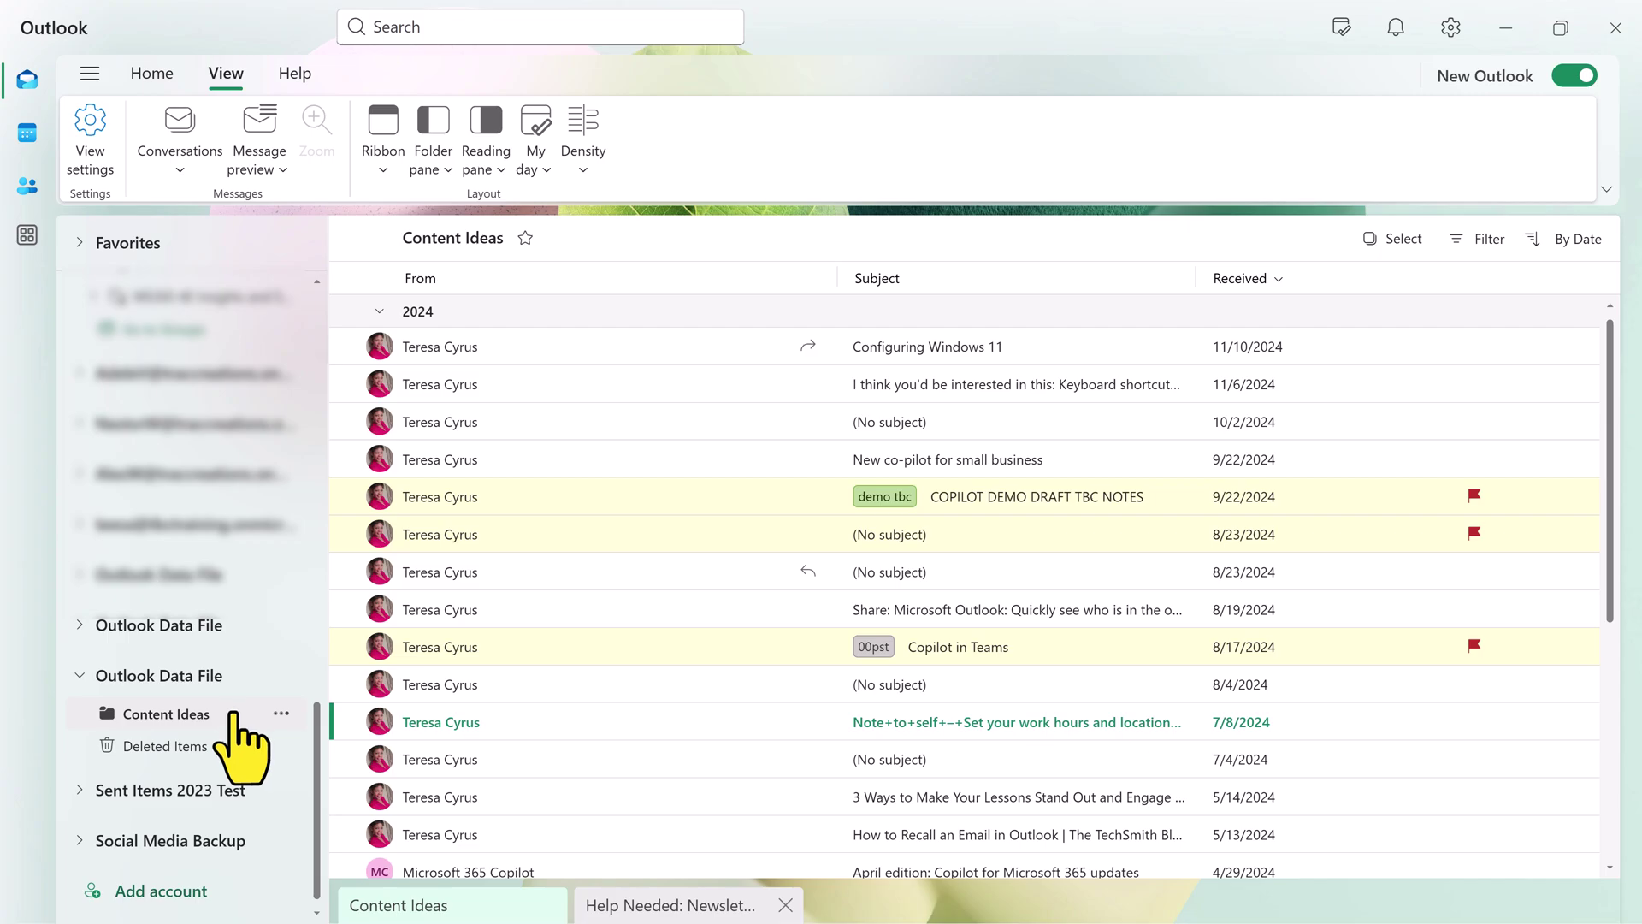
{"action": "left_click", "coordinate": [232, 715]}
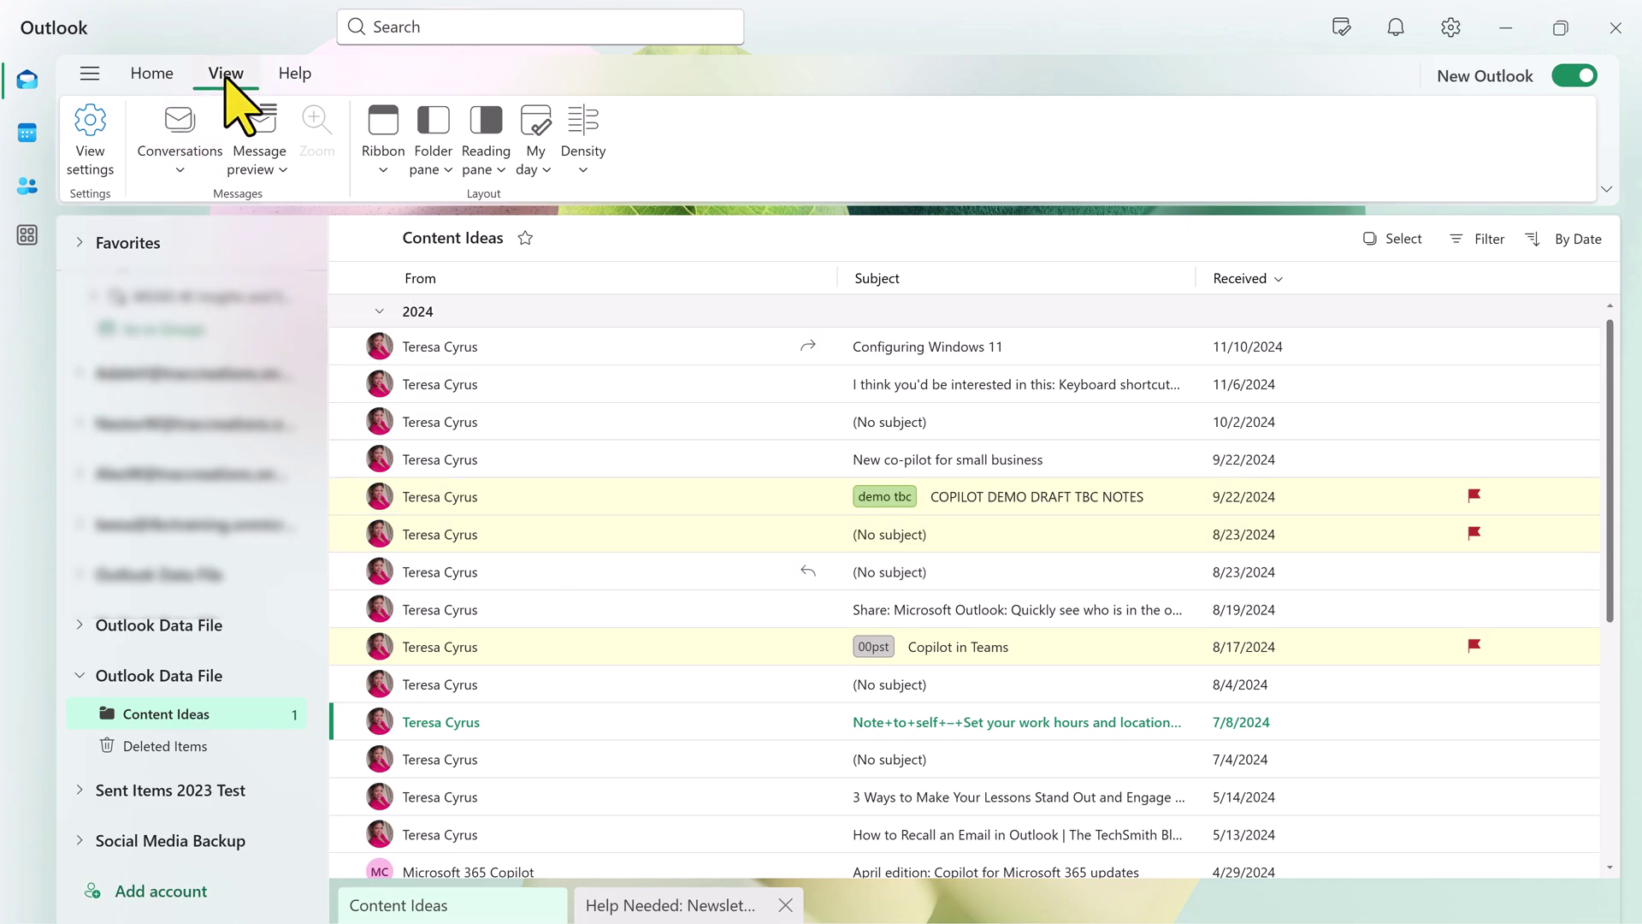
{"action": "left_click", "coordinate": [183, 171]}
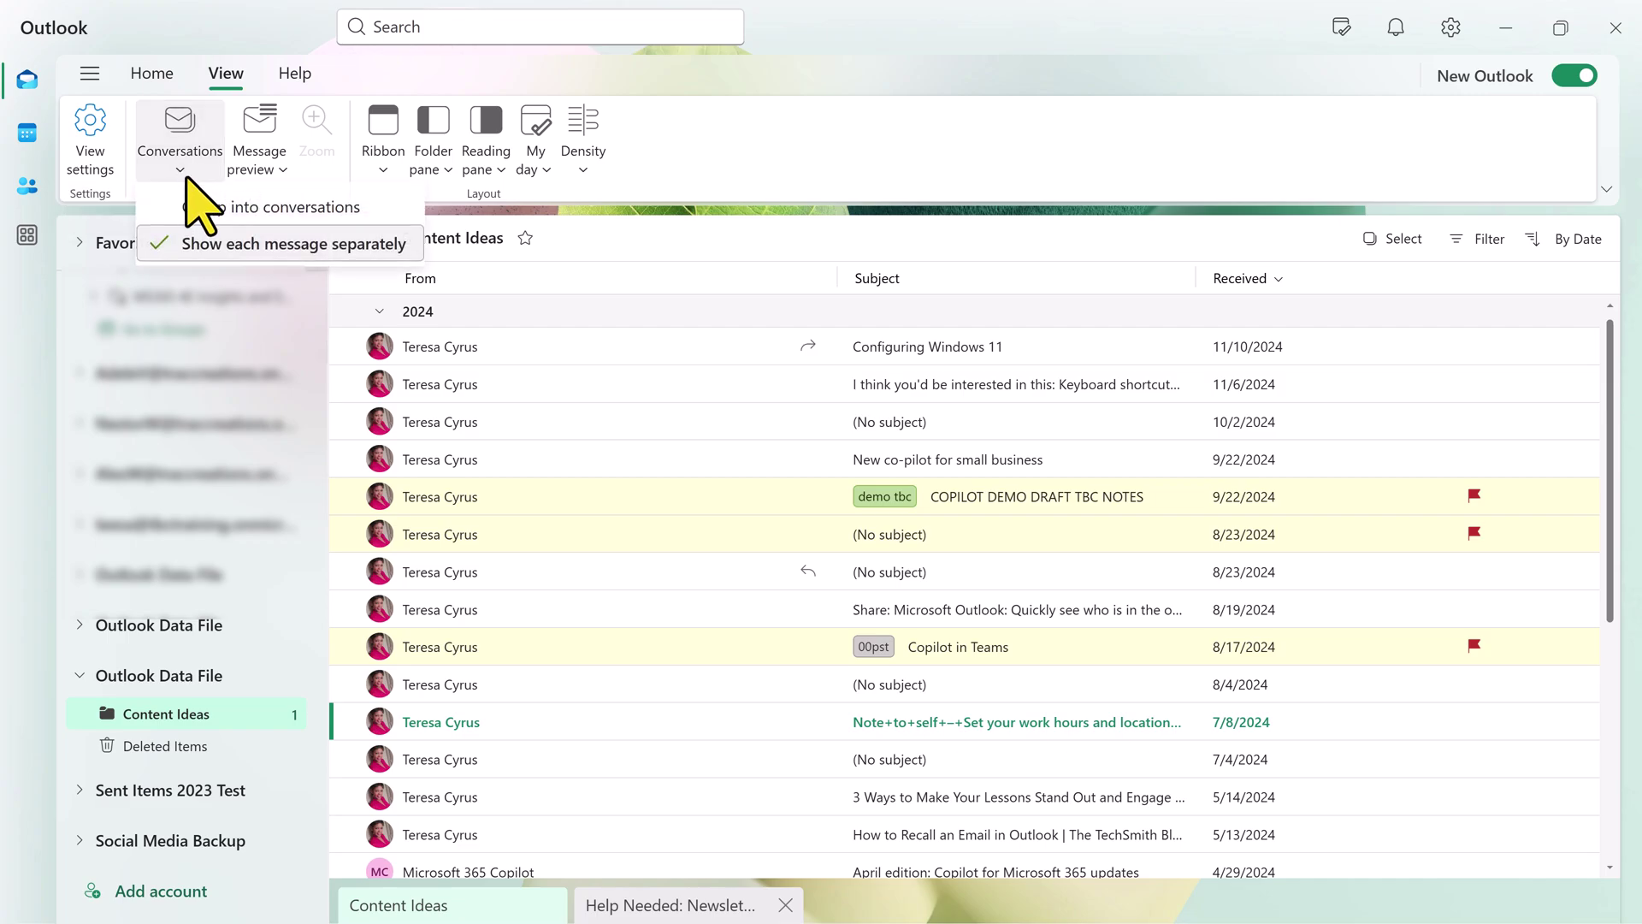
{"action": "left_click", "coordinate": [270, 209]}
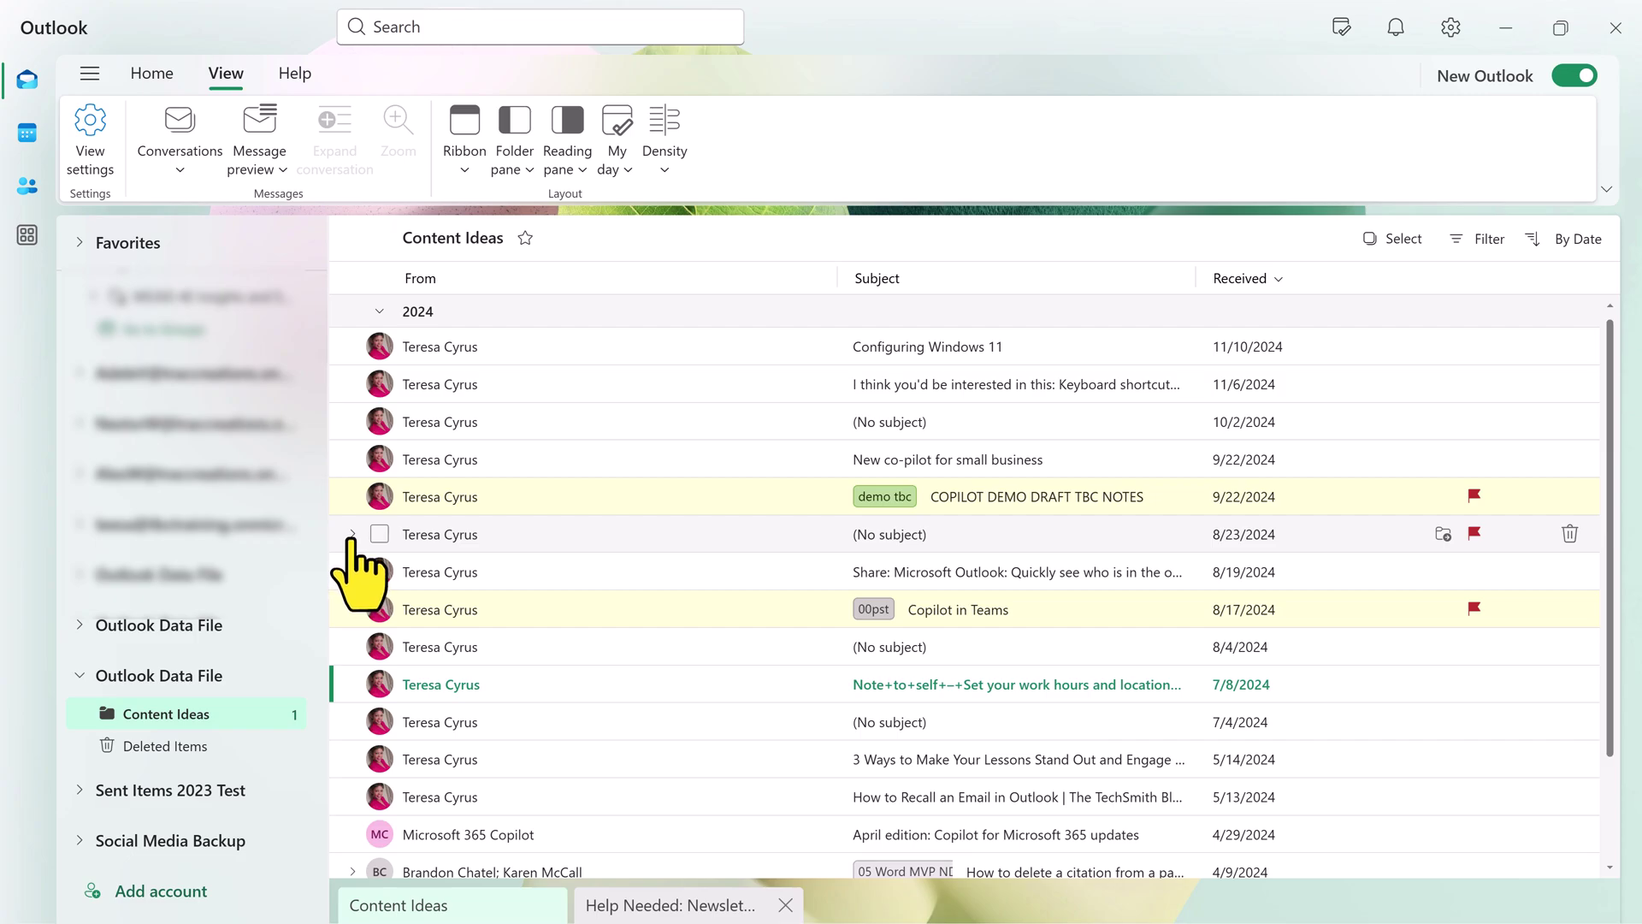
{"action": "left_click", "coordinate": [352, 533]}
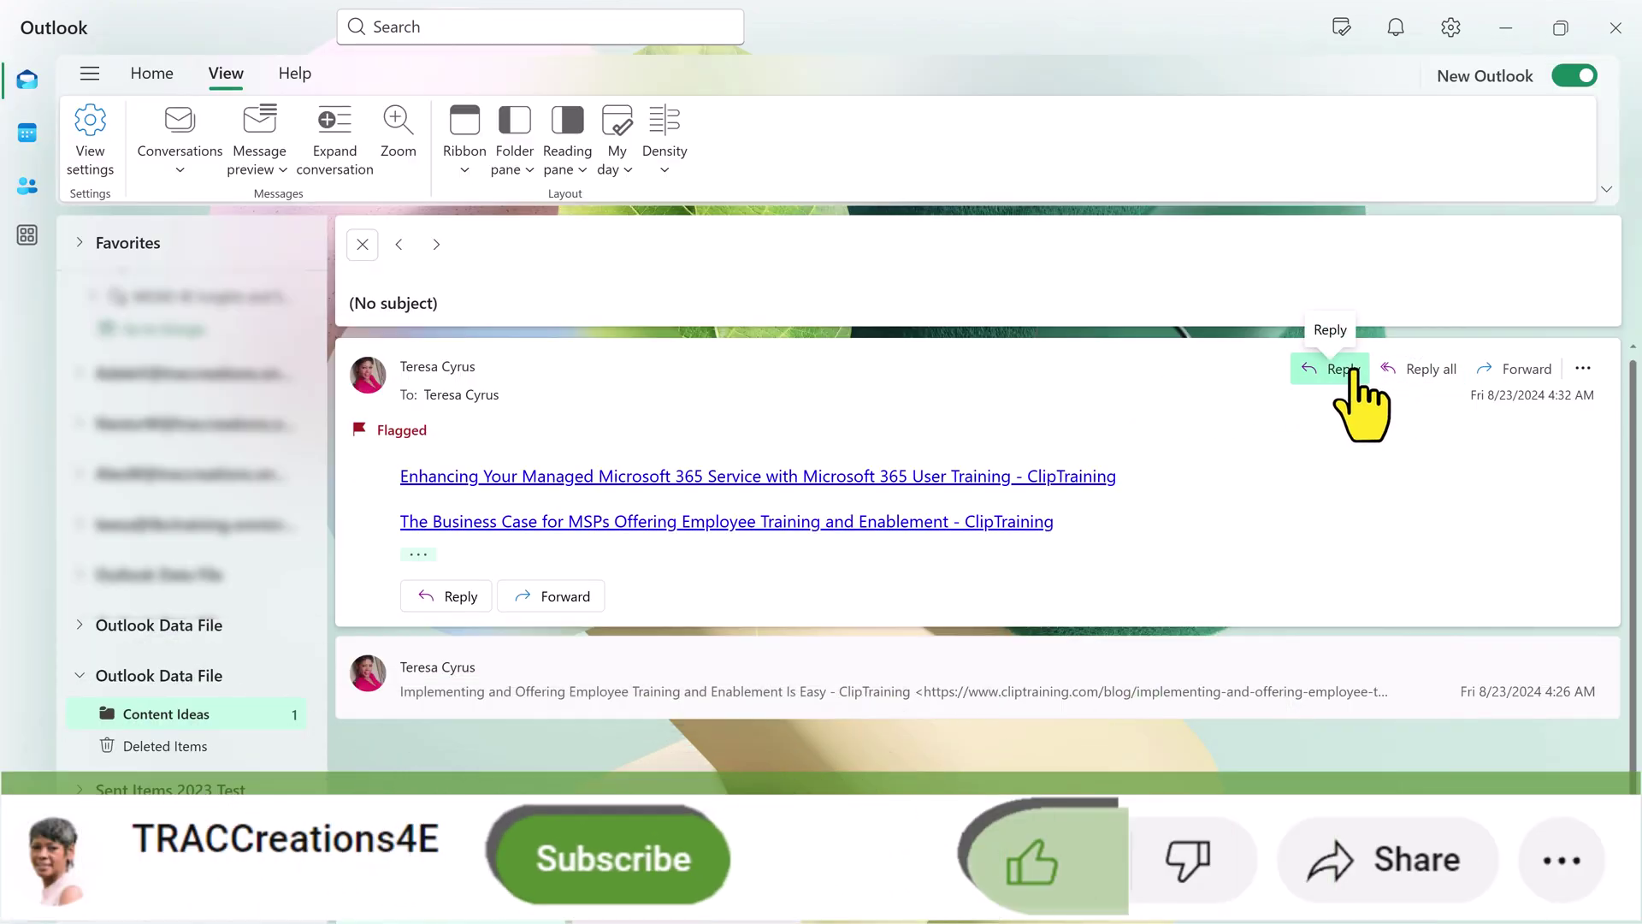
Reply 'Hello' to the 8/23 message from the first mailbox account and send it
{"action": "left_click", "coordinate": [1353, 373]}
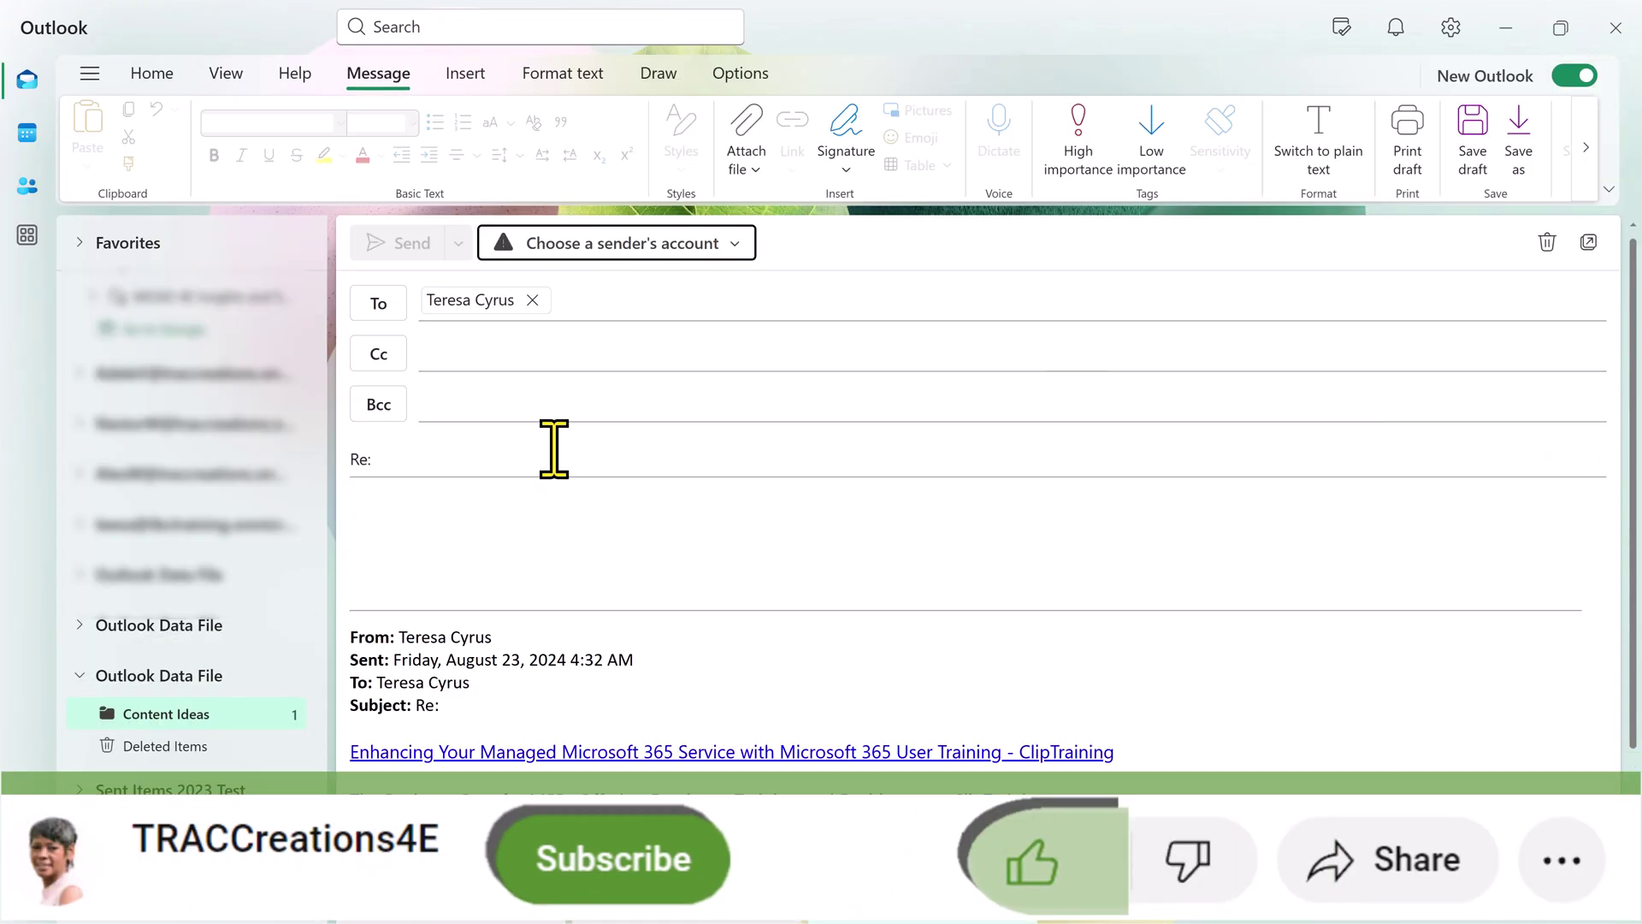
{"action": "type", "text": "Hello"}
{"action": "left_click", "coordinate": [727, 247]}
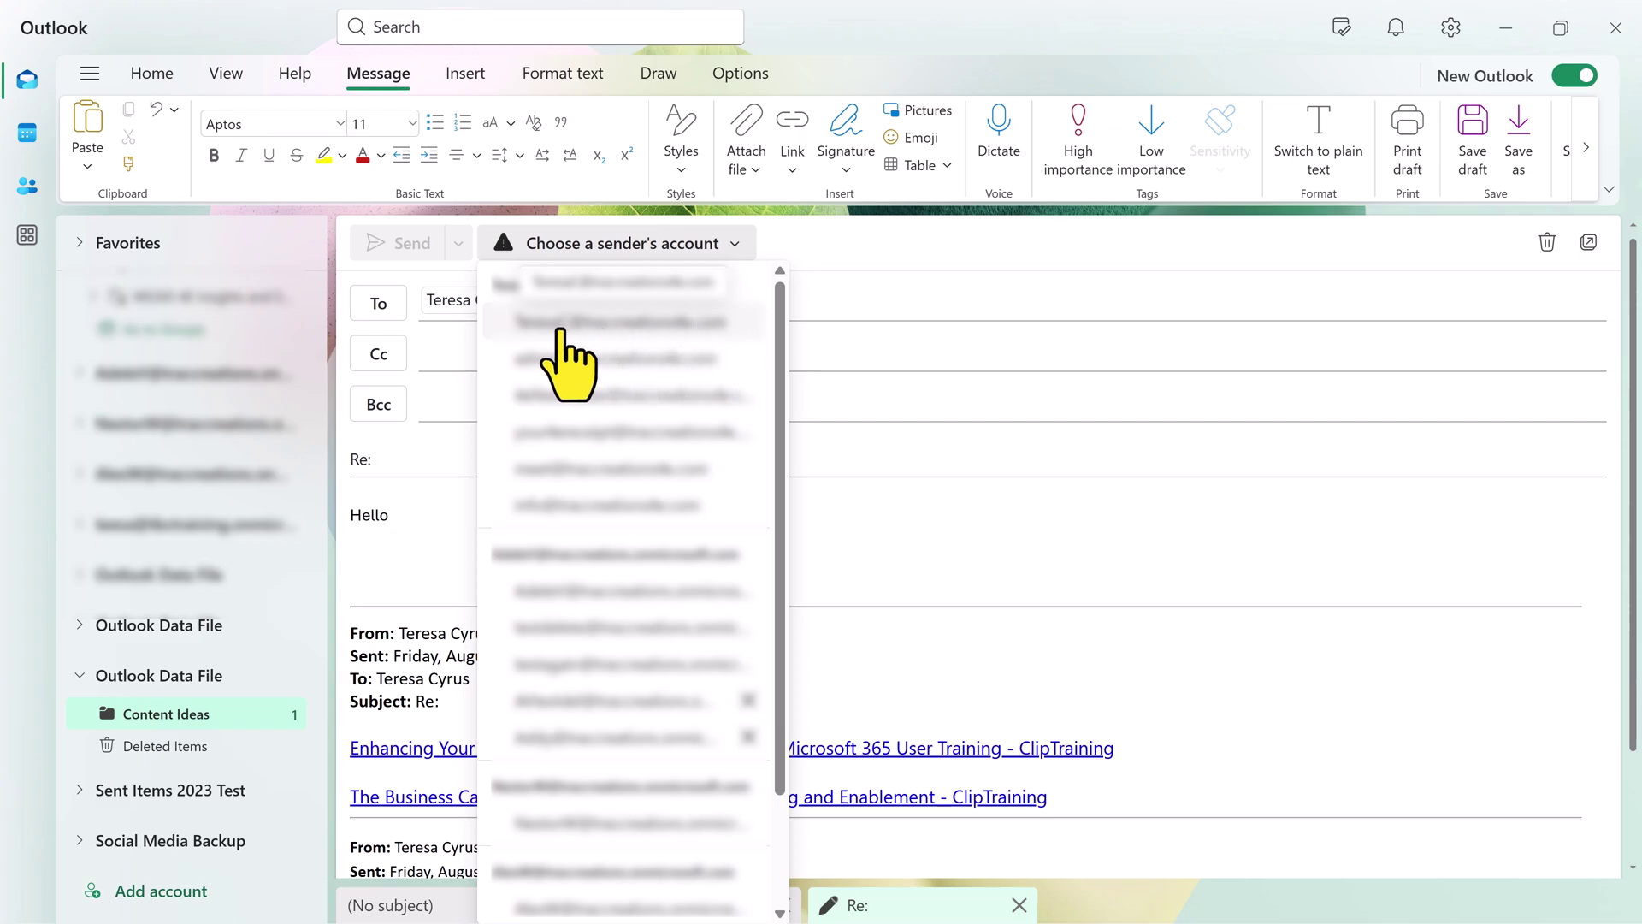
{"action": "left_click", "coordinate": [650, 324]}
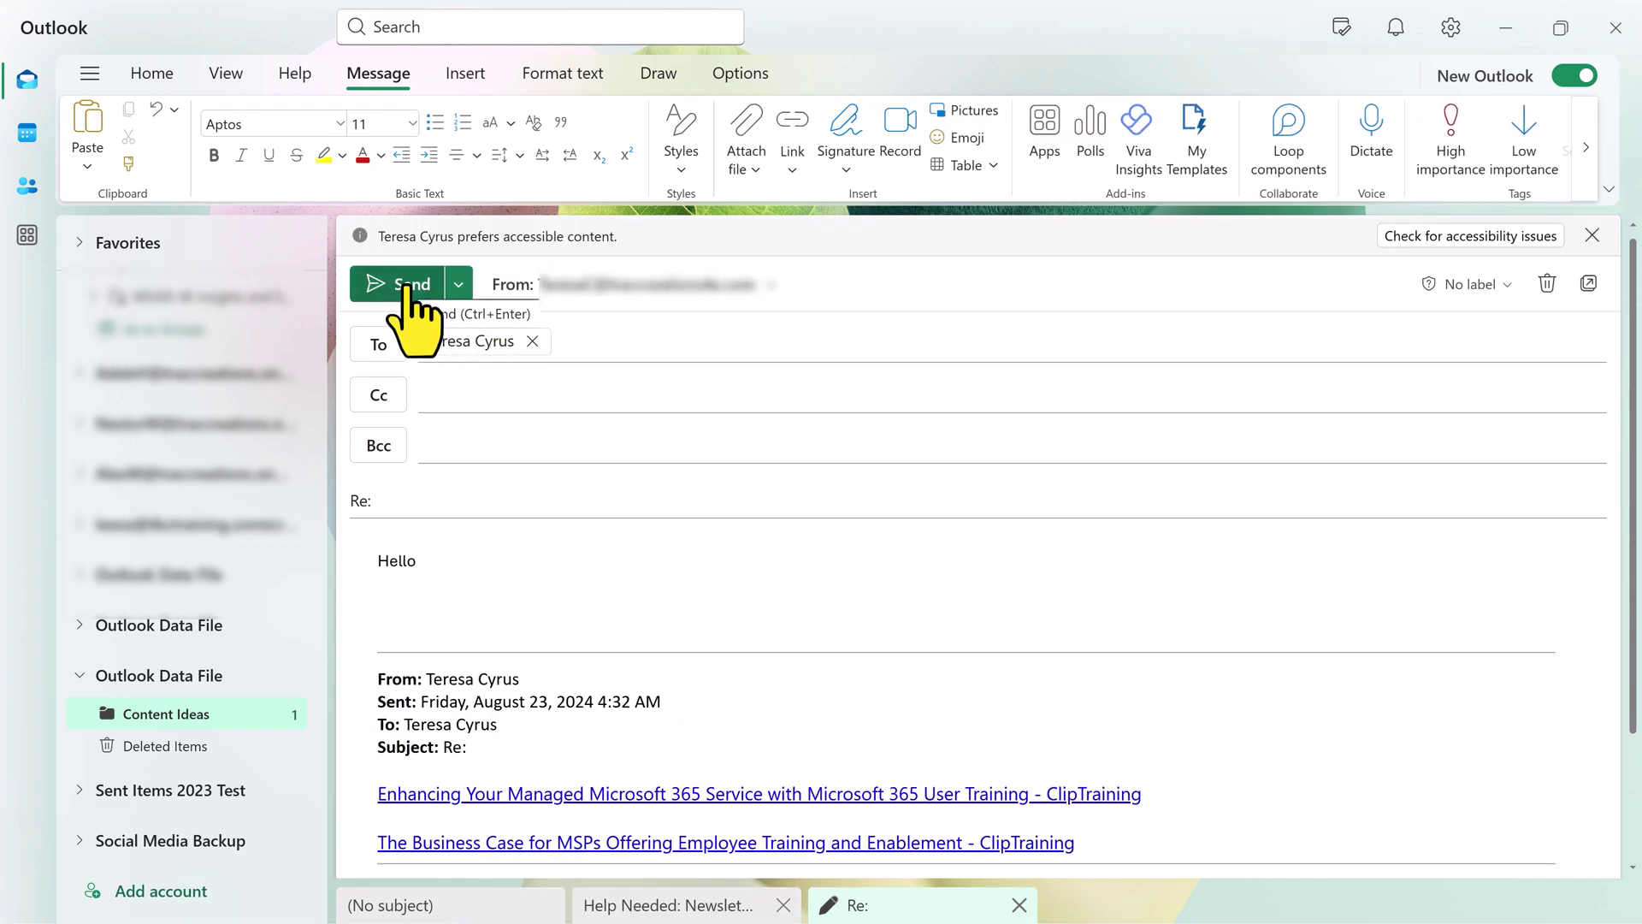
{"action": "left_click", "coordinate": [407, 289]}
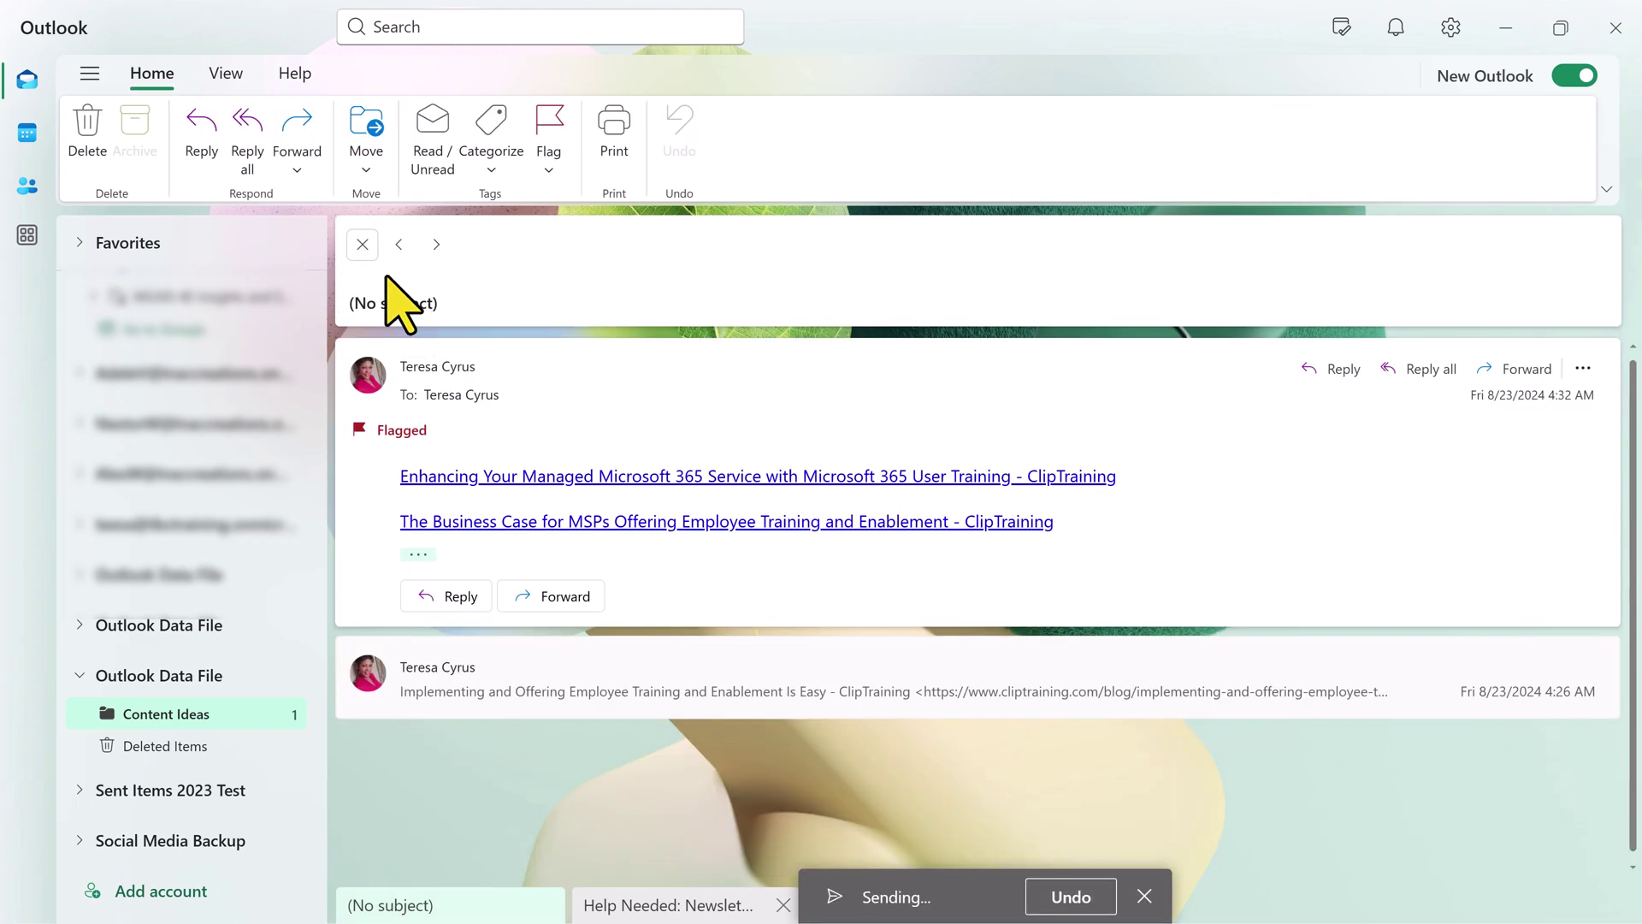
Open the Hello reply in the mailbox's Sent Items folder to confirm it was sent
{"action": "left_click", "coordinate": [214, 717]}
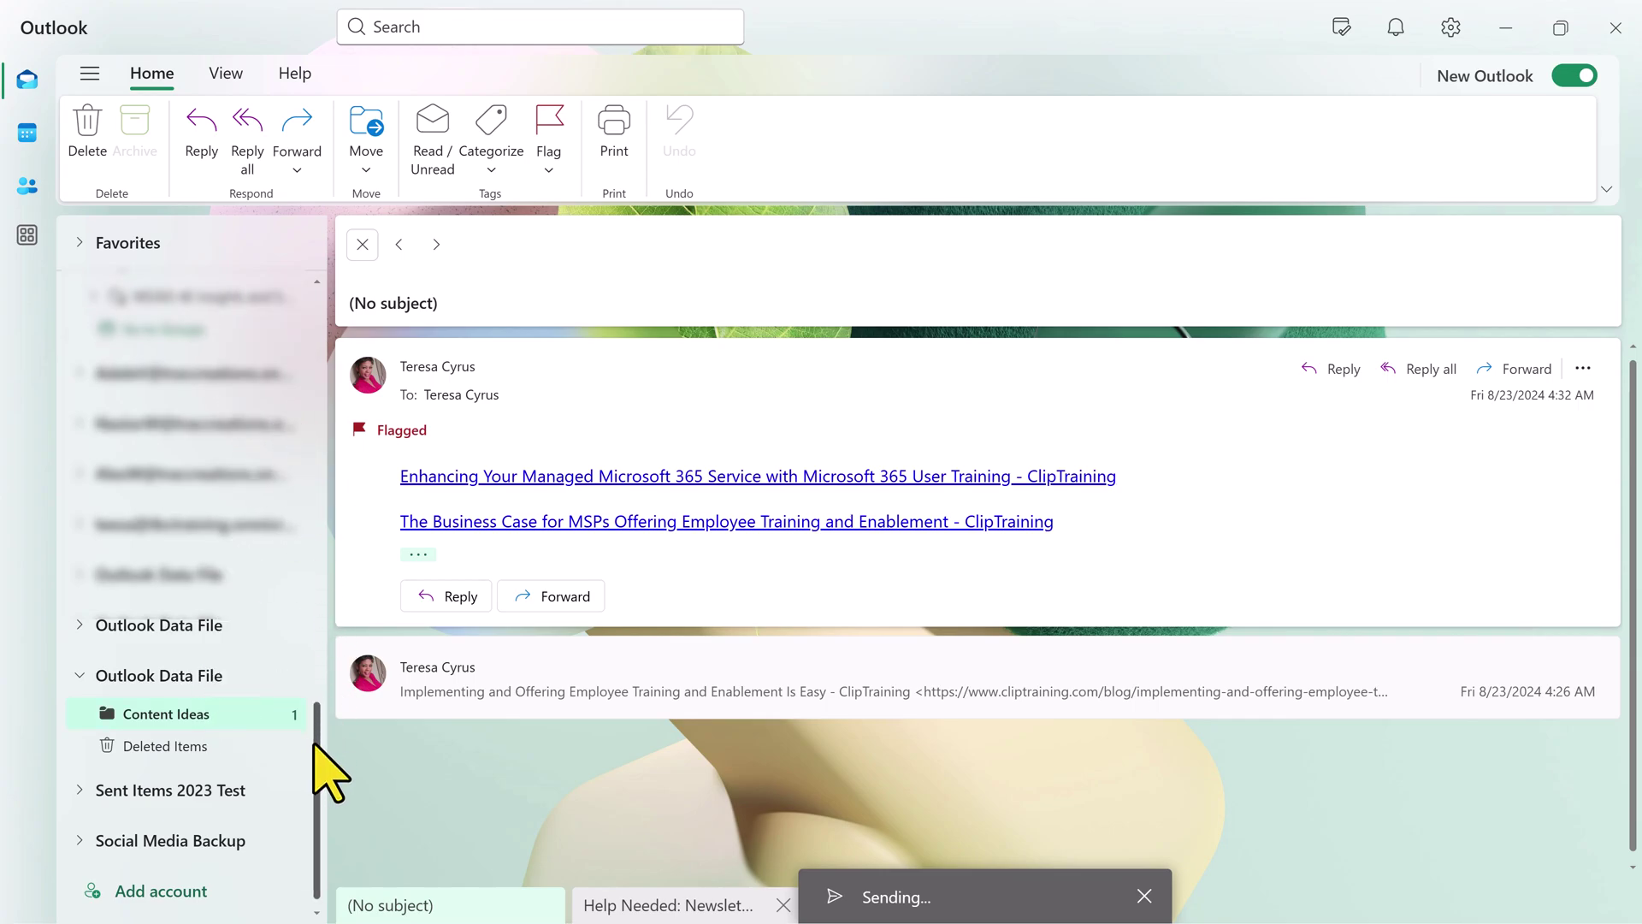
{"action": "left_click_drag", "start_coordinate": [313, 751], "coordinate": [305, 279]}
{"action": "left_click", "coordinate": [149, 399]}
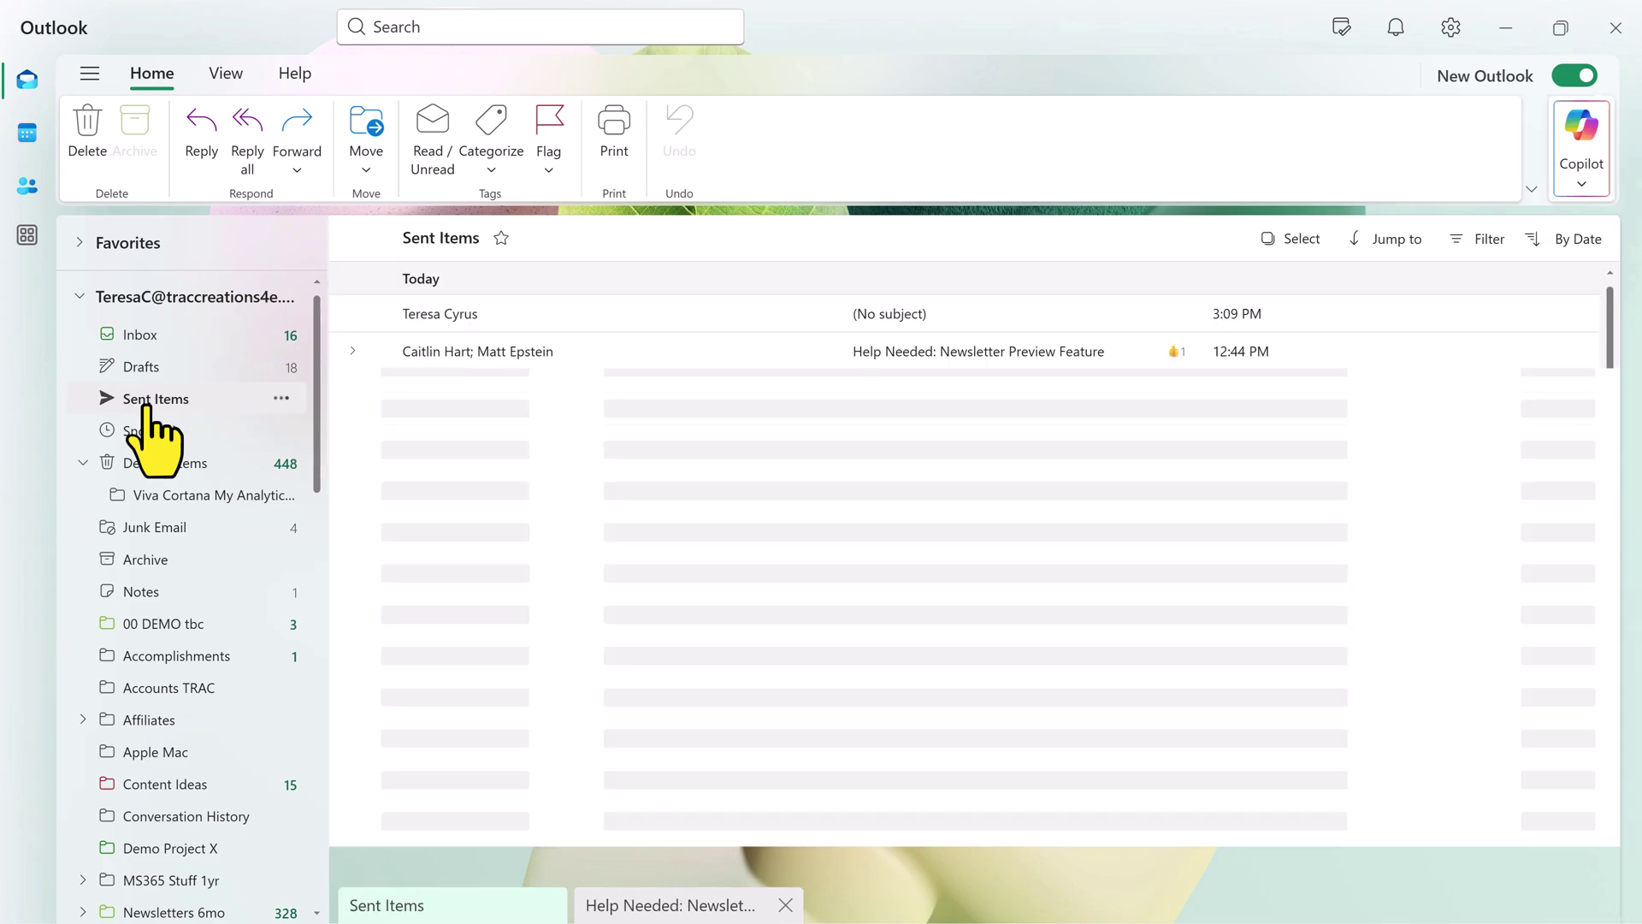
{"action": "left_click", "coordinate": [683, 346]}
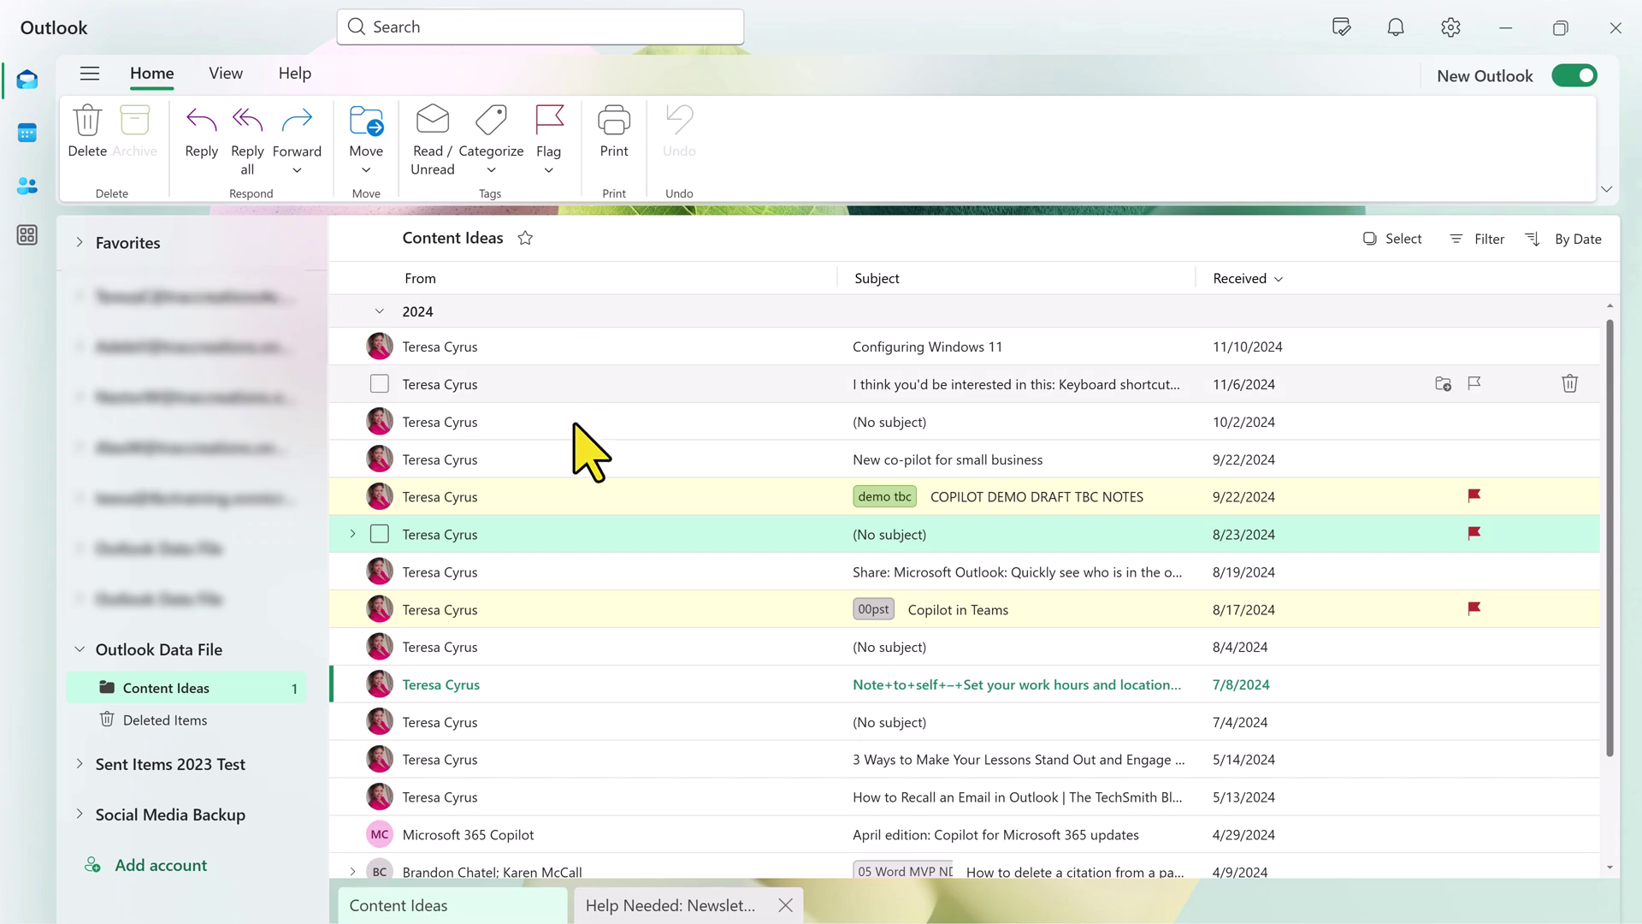
View and close the sender's limited contact card on the data file's 8/23 message
{"action": "left_click", "coordinate": [527, 538]}
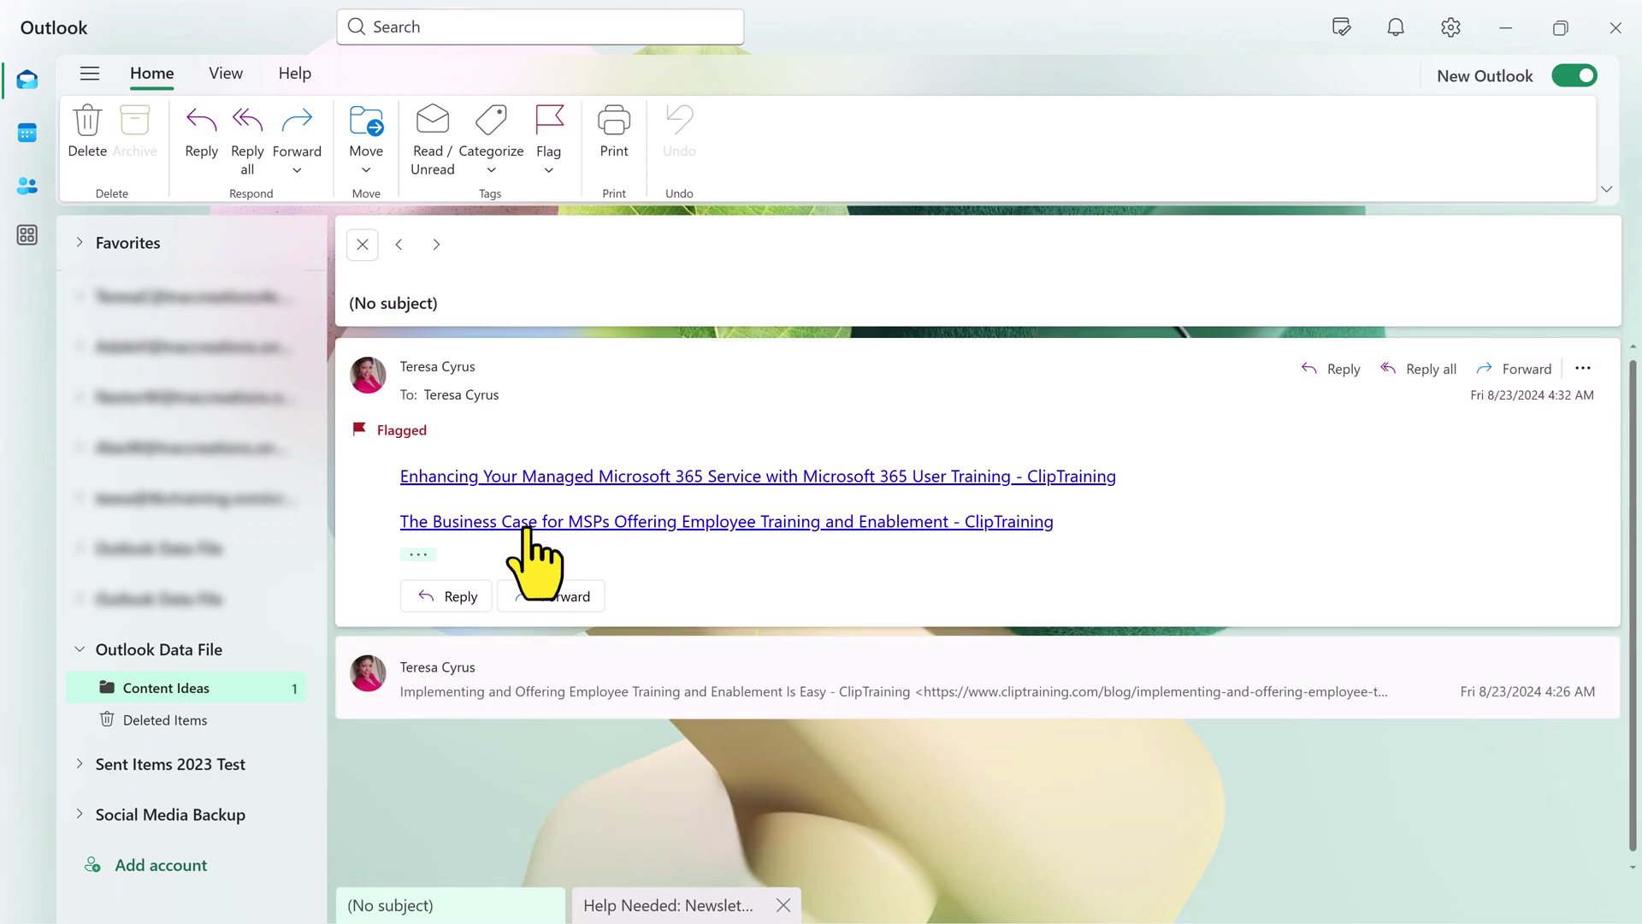
{"action": "left_click", "coordinate": [469, 374]}
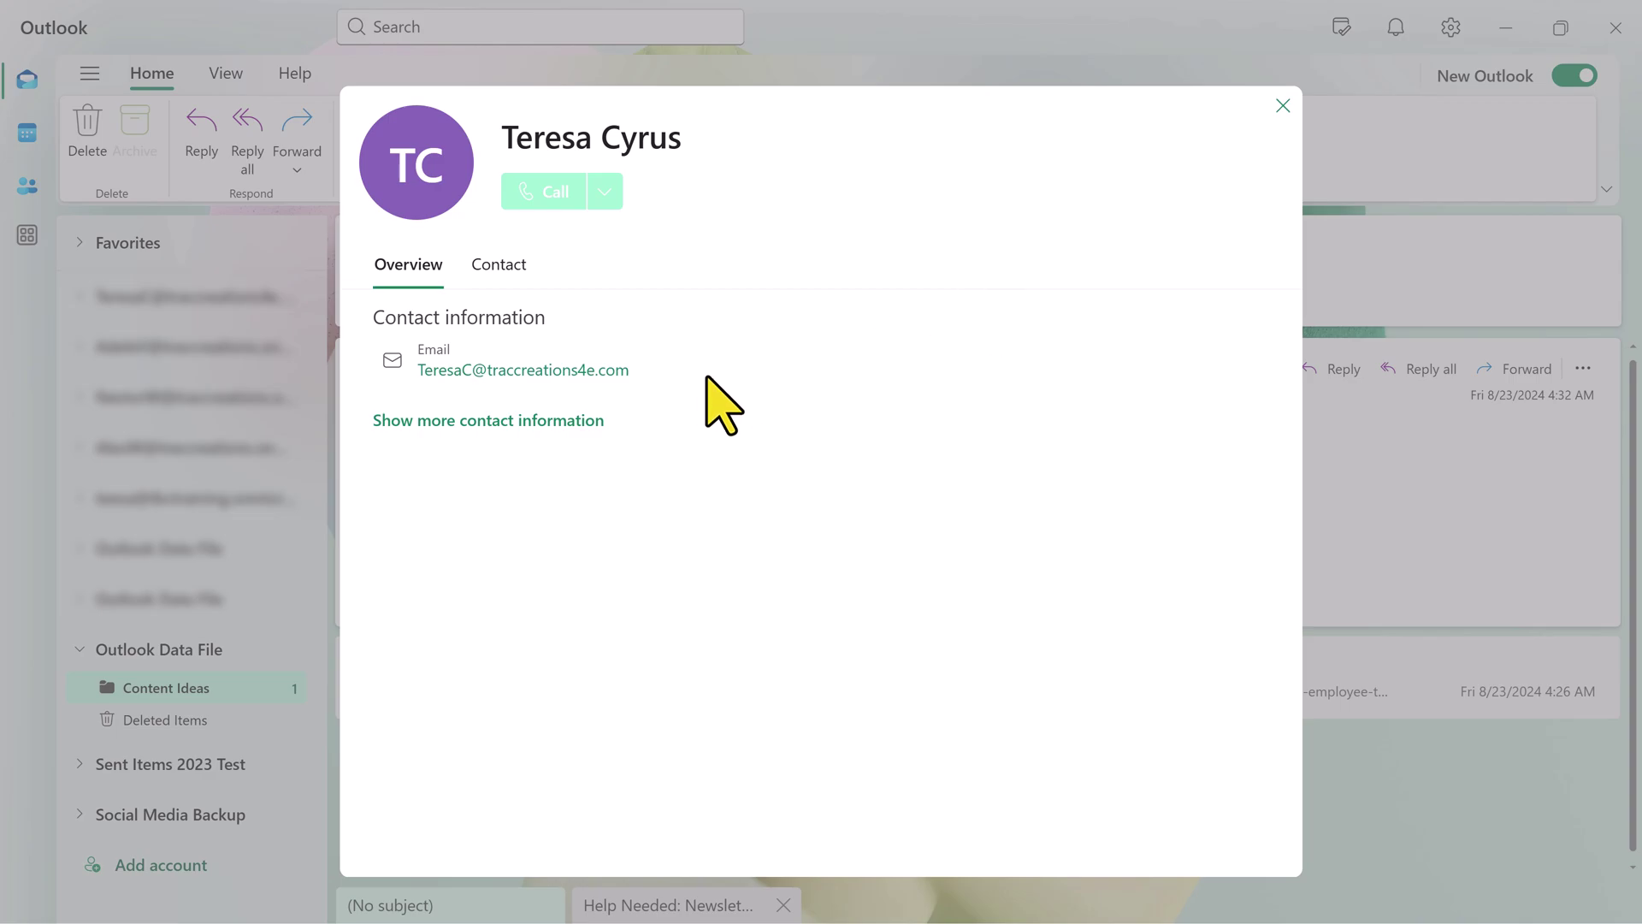
{"action": "left_click", "coordinate": [1282, 106]}
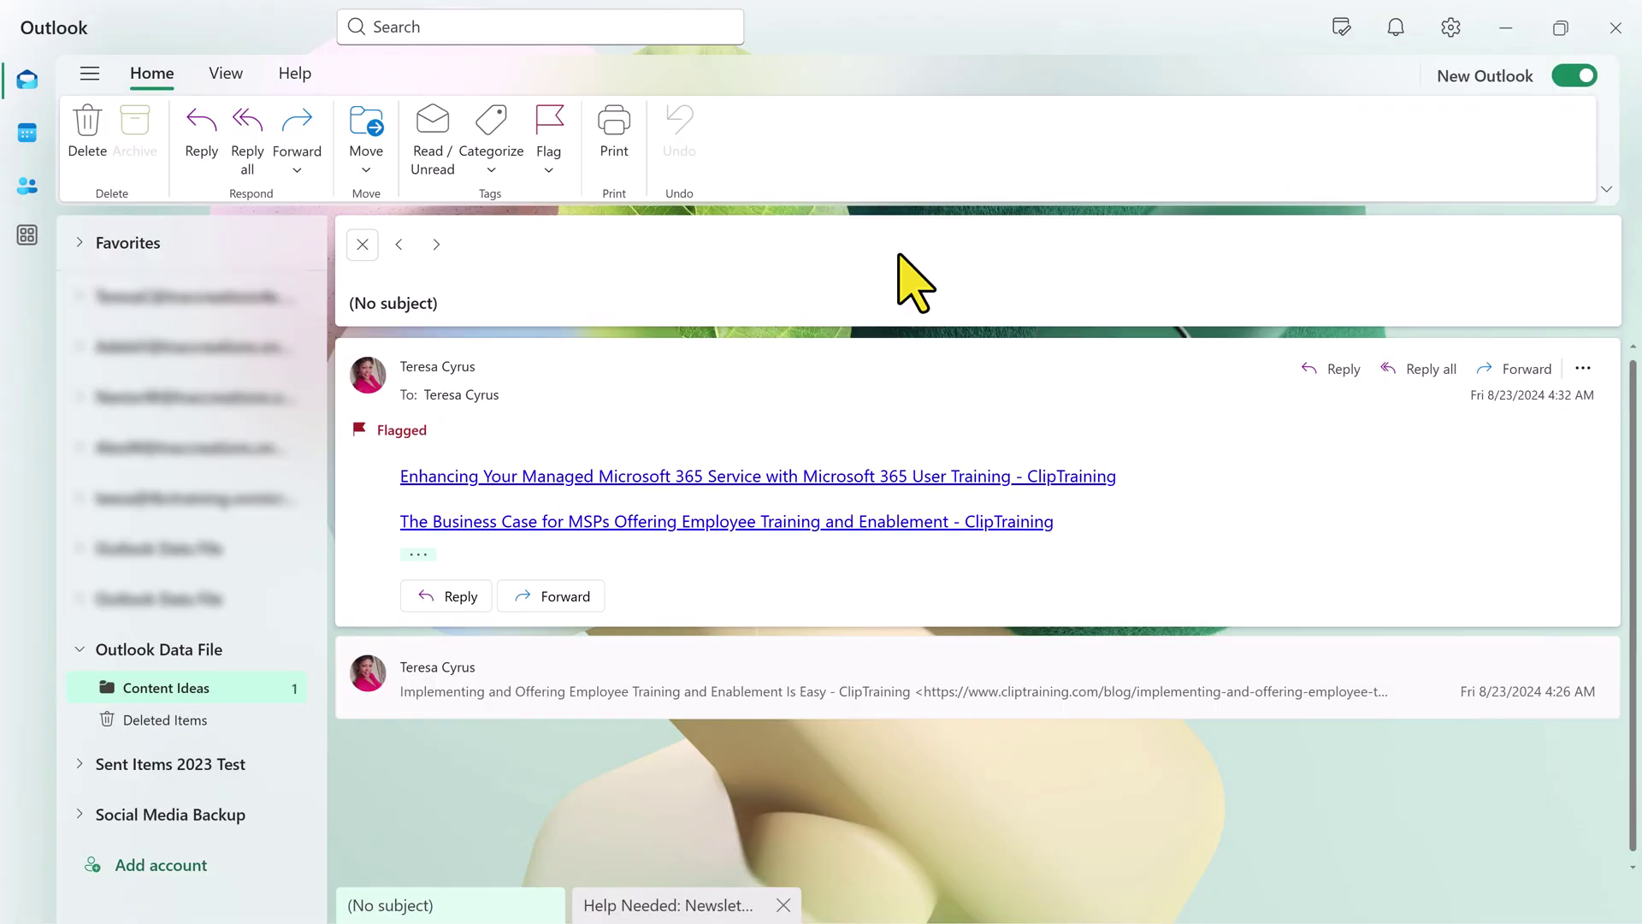
Open the sender's full profile card from the Hello reply in the mailbox Inbox
{"action": "left_click", "coordinate": [82, 300]}
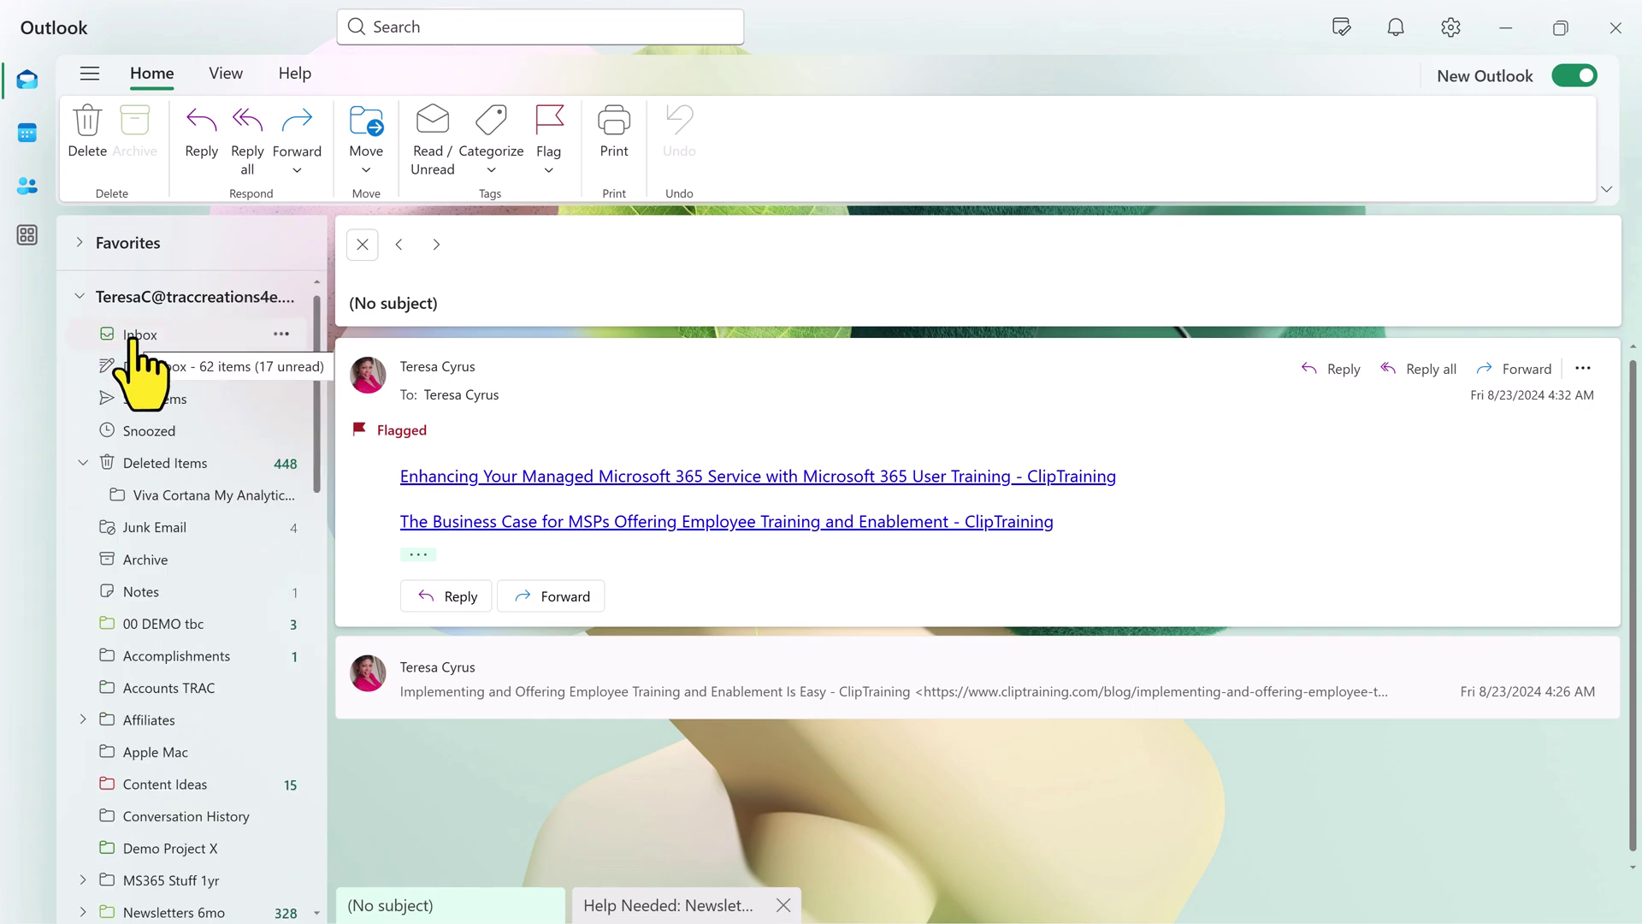
{"action": "left_click", "coordinate": [188, 342]}
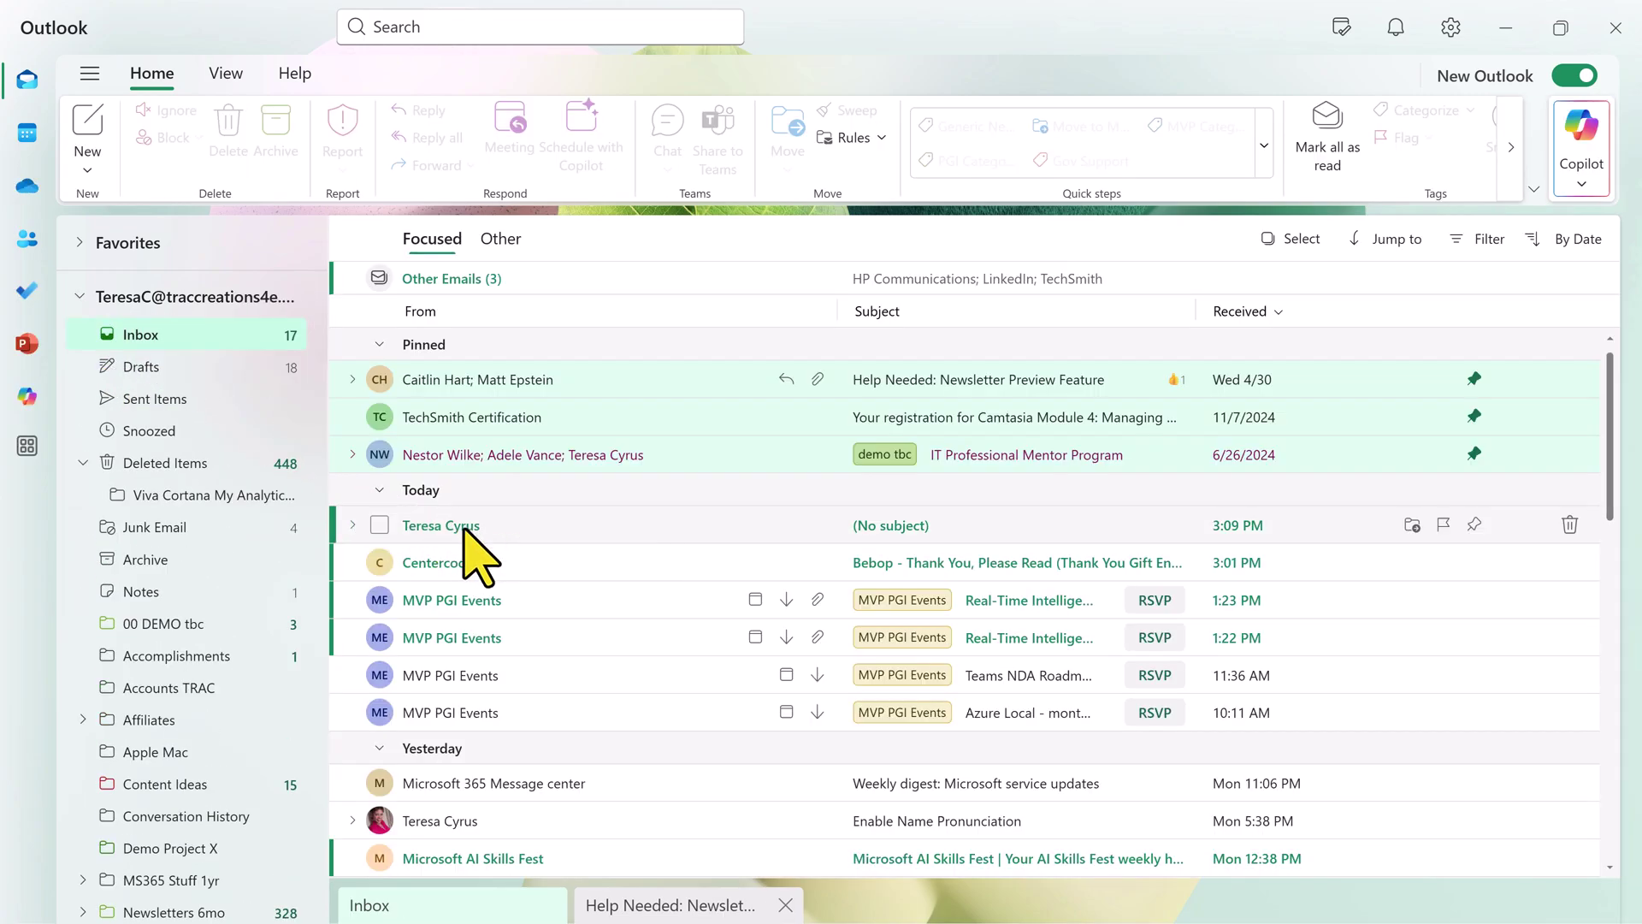
{"action": "left_click", "coordinate": [463, 527]}
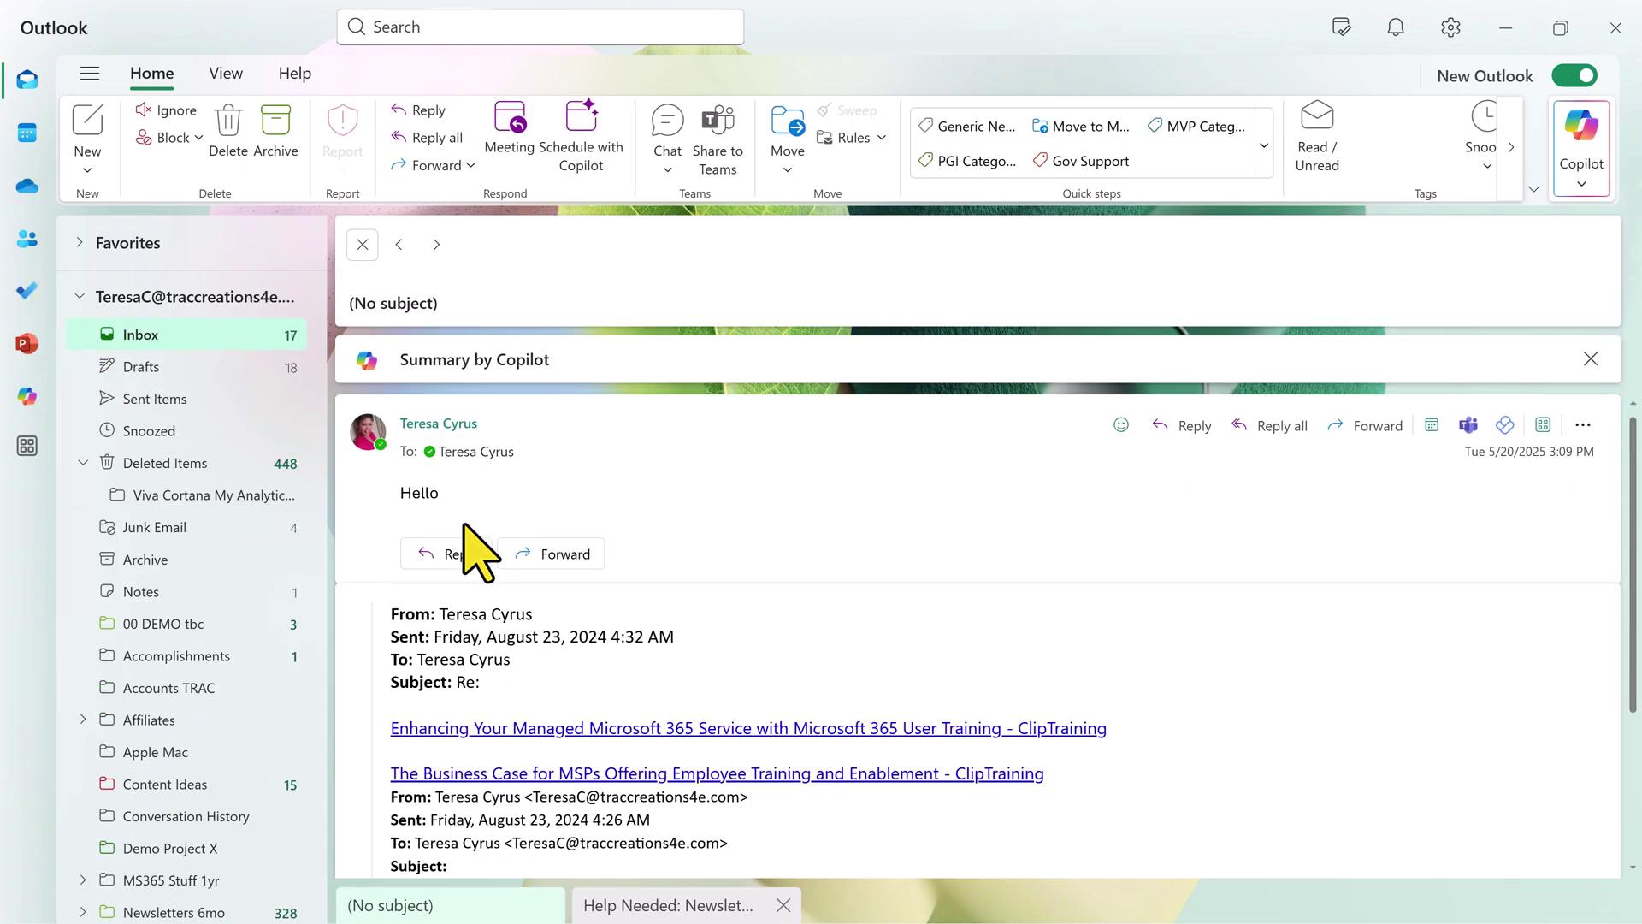
{"action": "left_click", "coordinate": [455, 425]}
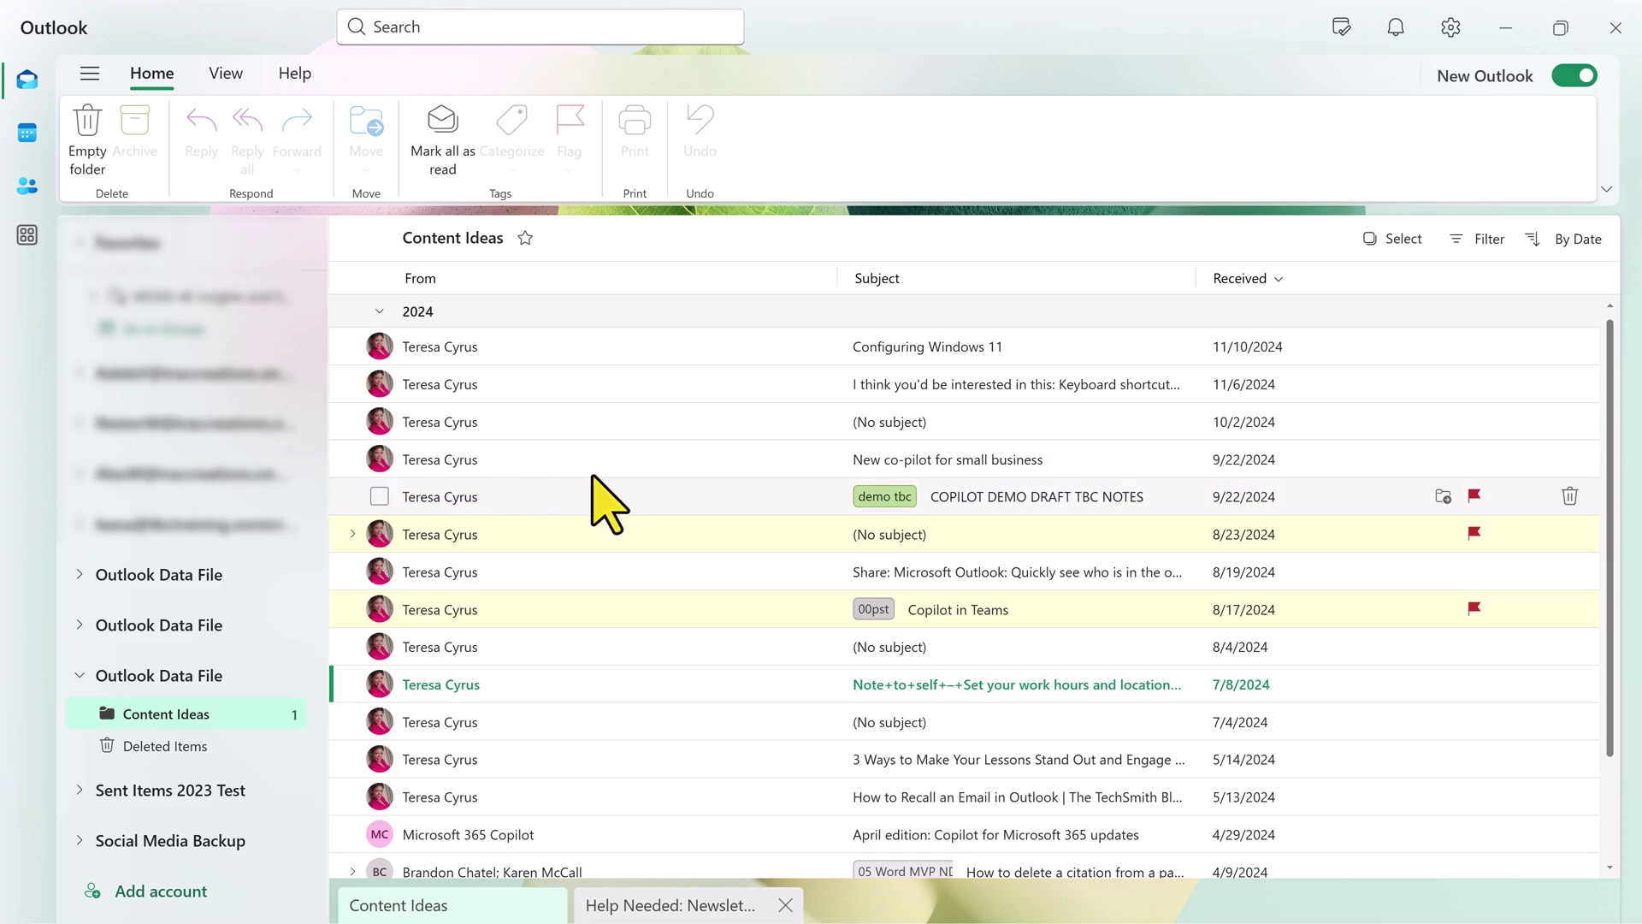
Move the COPILOT DEMO DRAFT TBC NOTES message from Content Ideas into the mailbox Inbox
{"action": "left_click", "coordinate": [379, 496]}
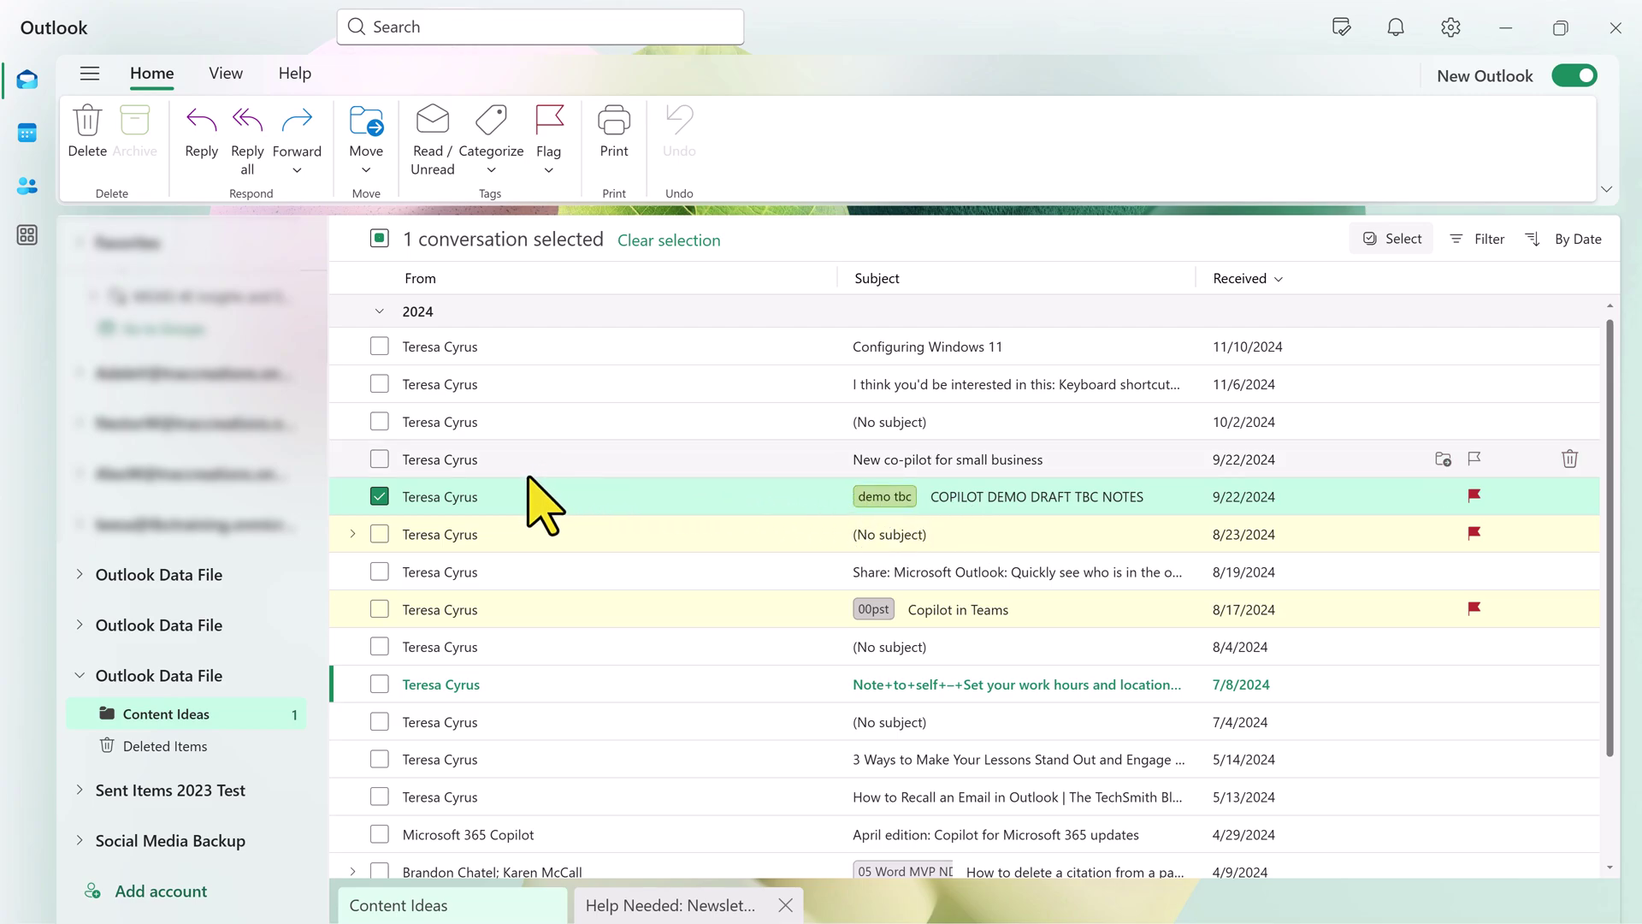
{"action": "scroll", "coordinate": [220, 410], "scroll_direction": "up", "scroll_amount": 10}
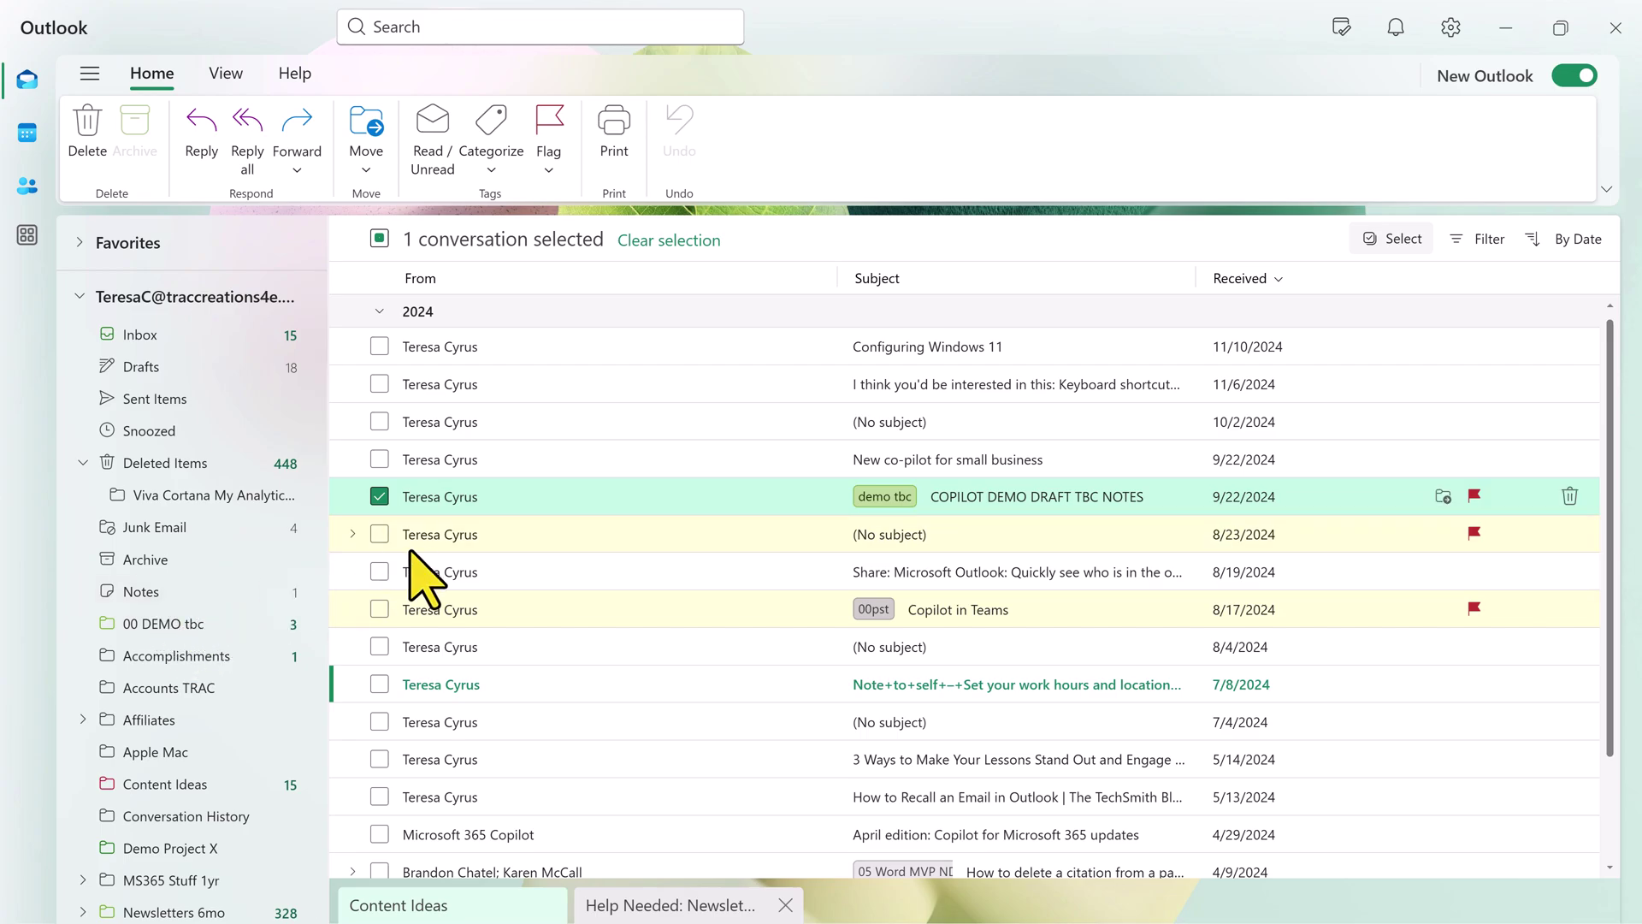
{"action": "left_click_drag", "start_coordinate": [558, 512], "coordinate": [138, 333]}
{"action": "left_click", "coordinate": [138, 334]}
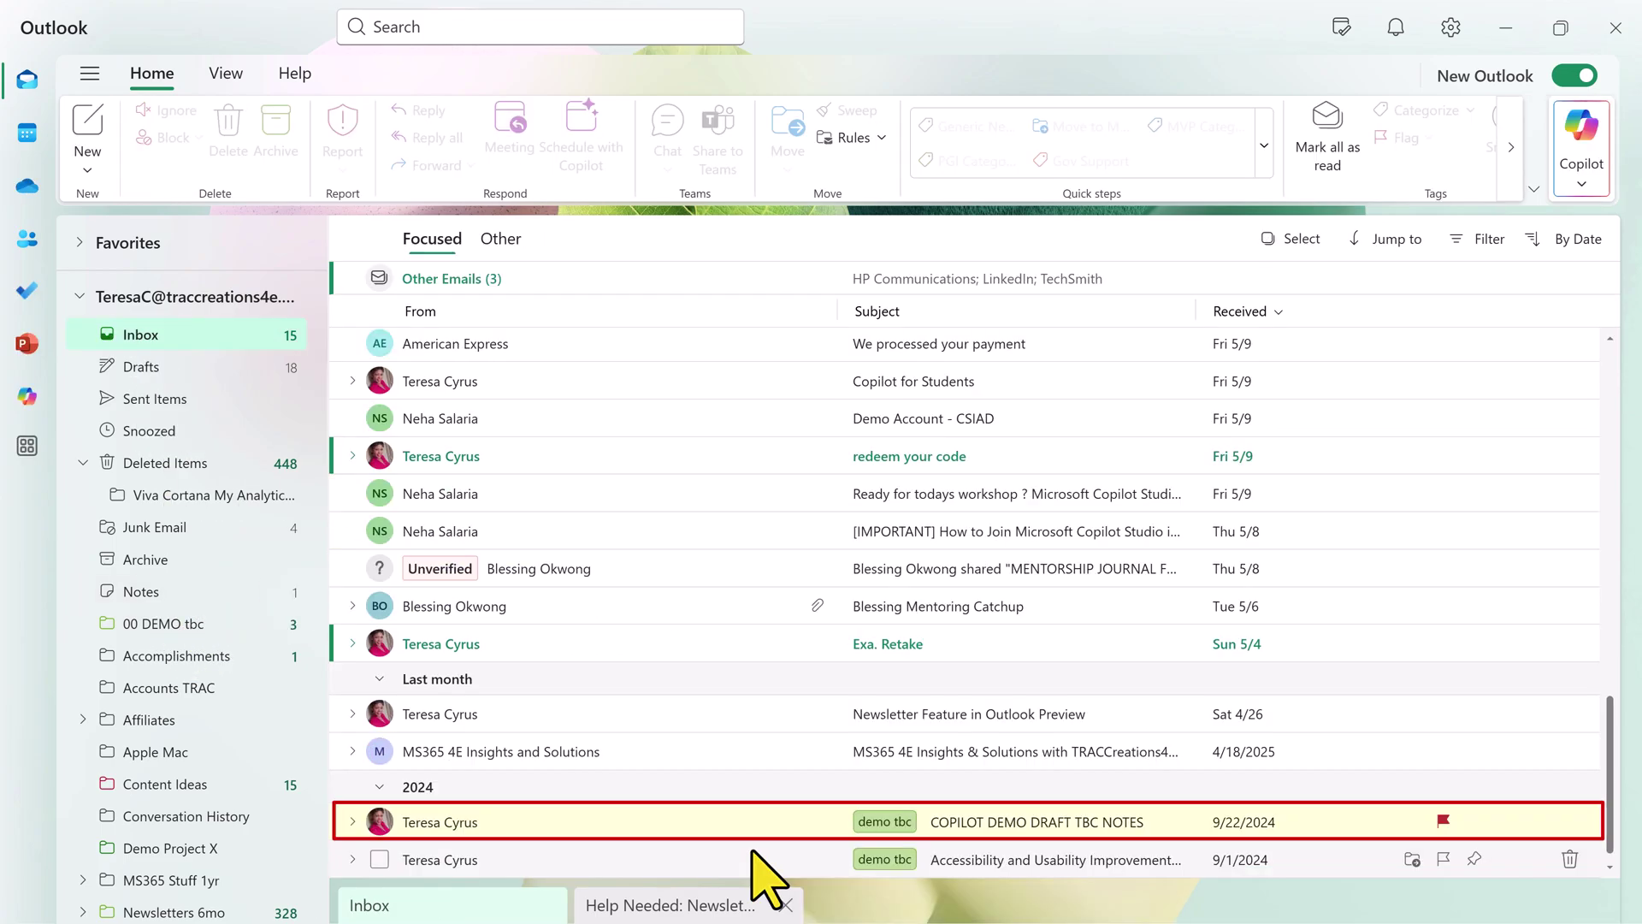
{"action": "left_click", "coordinate": [807, 819]}
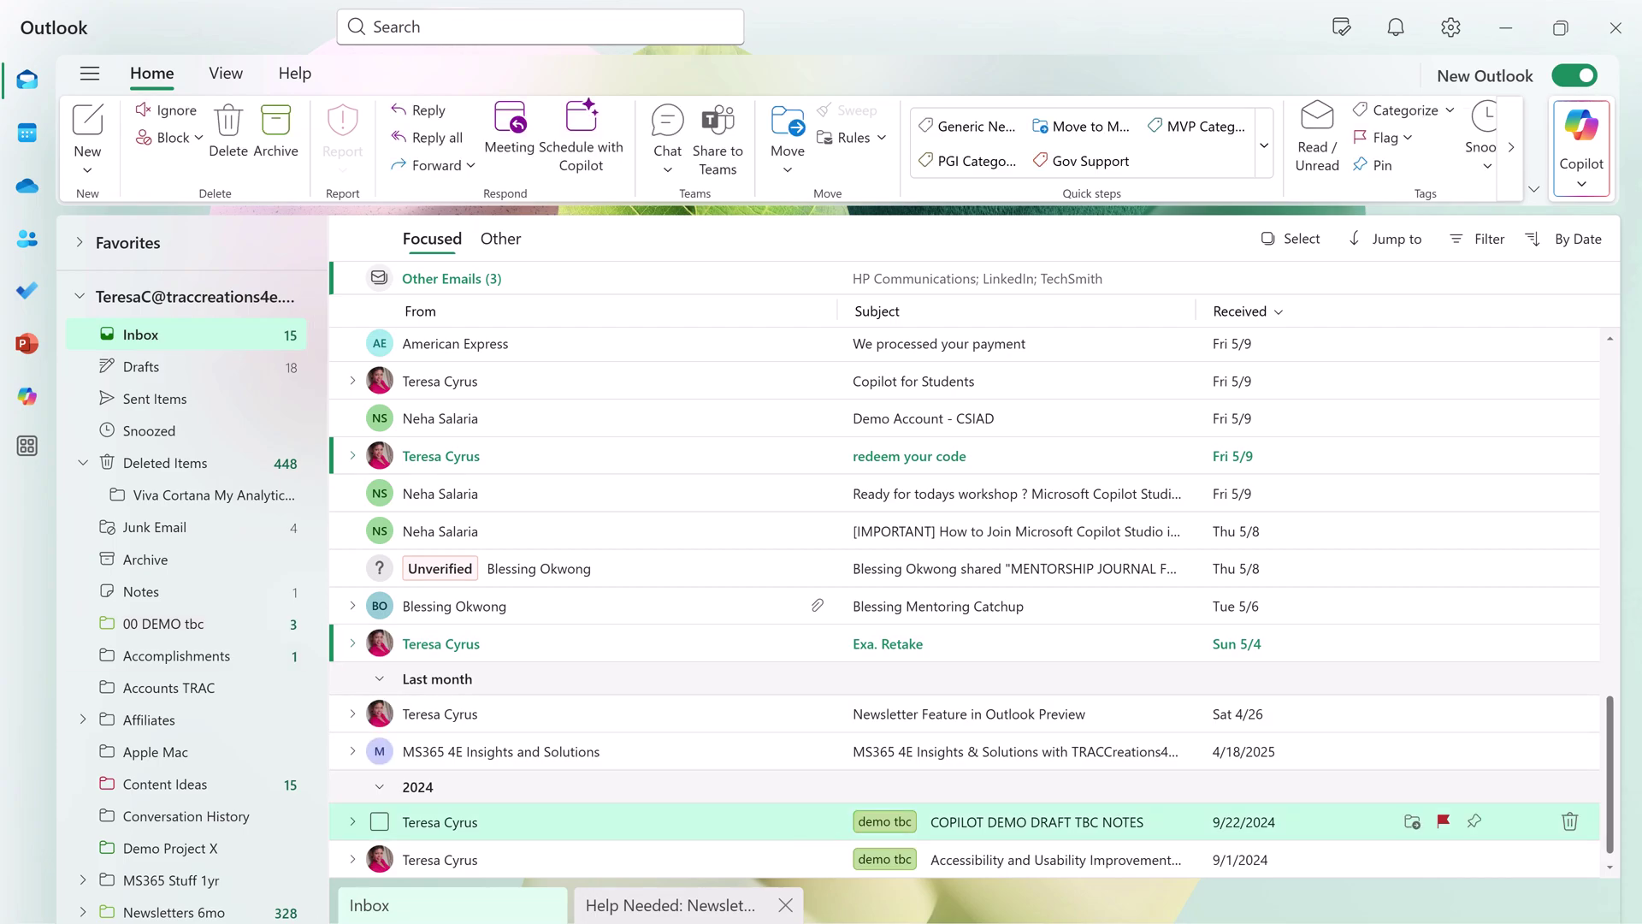
Search the mailbox for all messages in the demo tbc category
{"action": "left_click", "coordinate": [378, 821]}
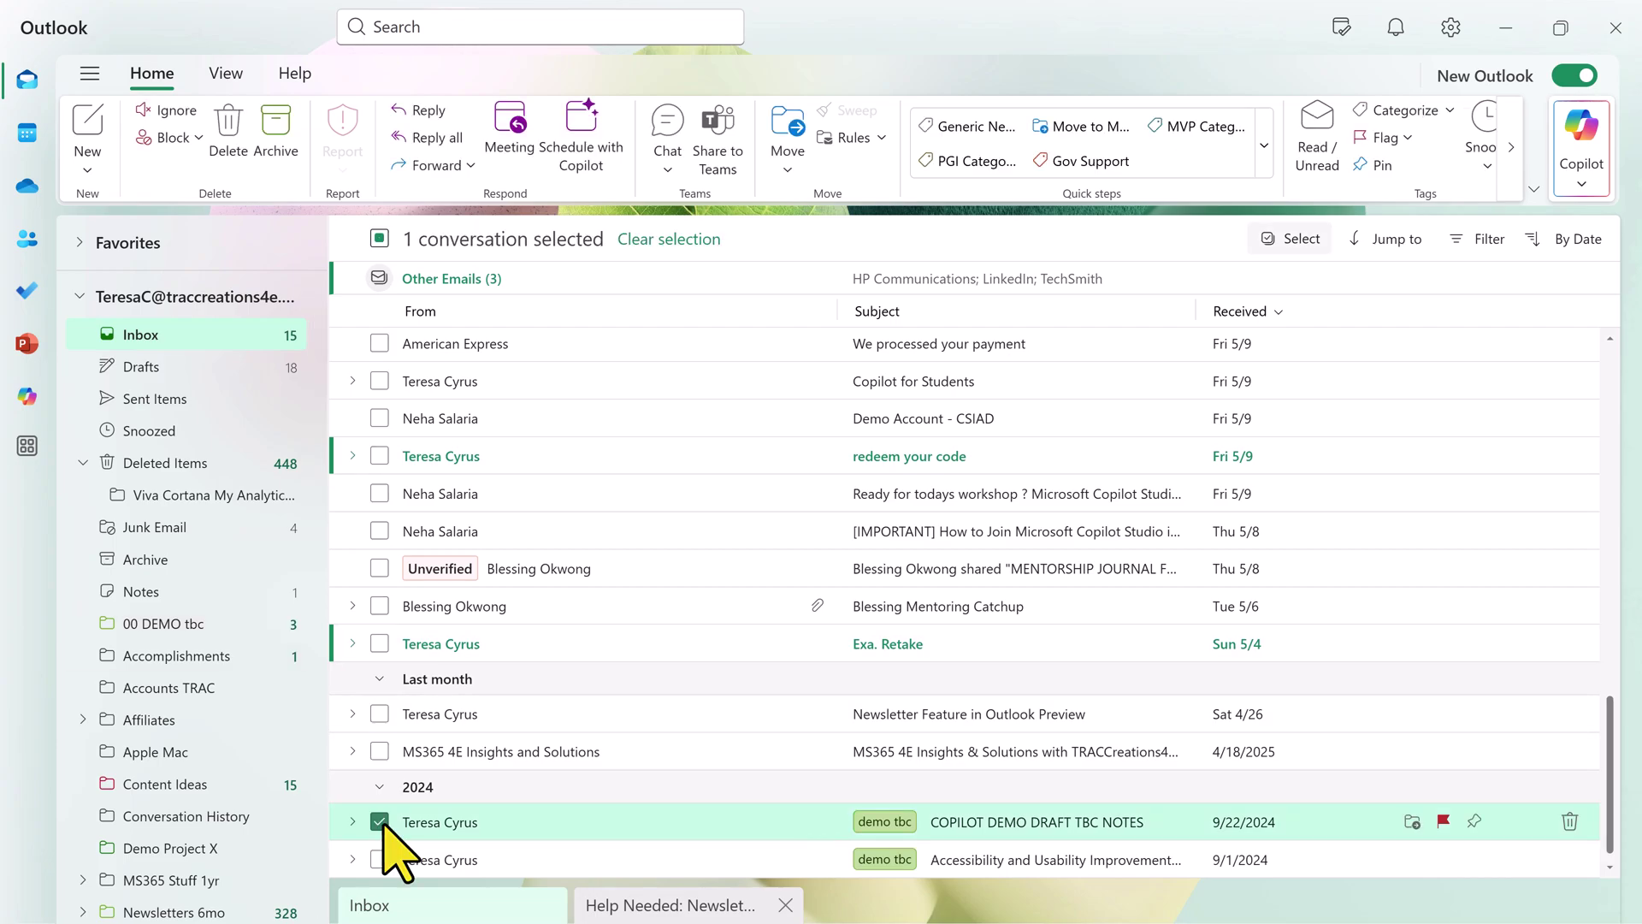
{"action": "left_click", "coordinate": [894, 823]}
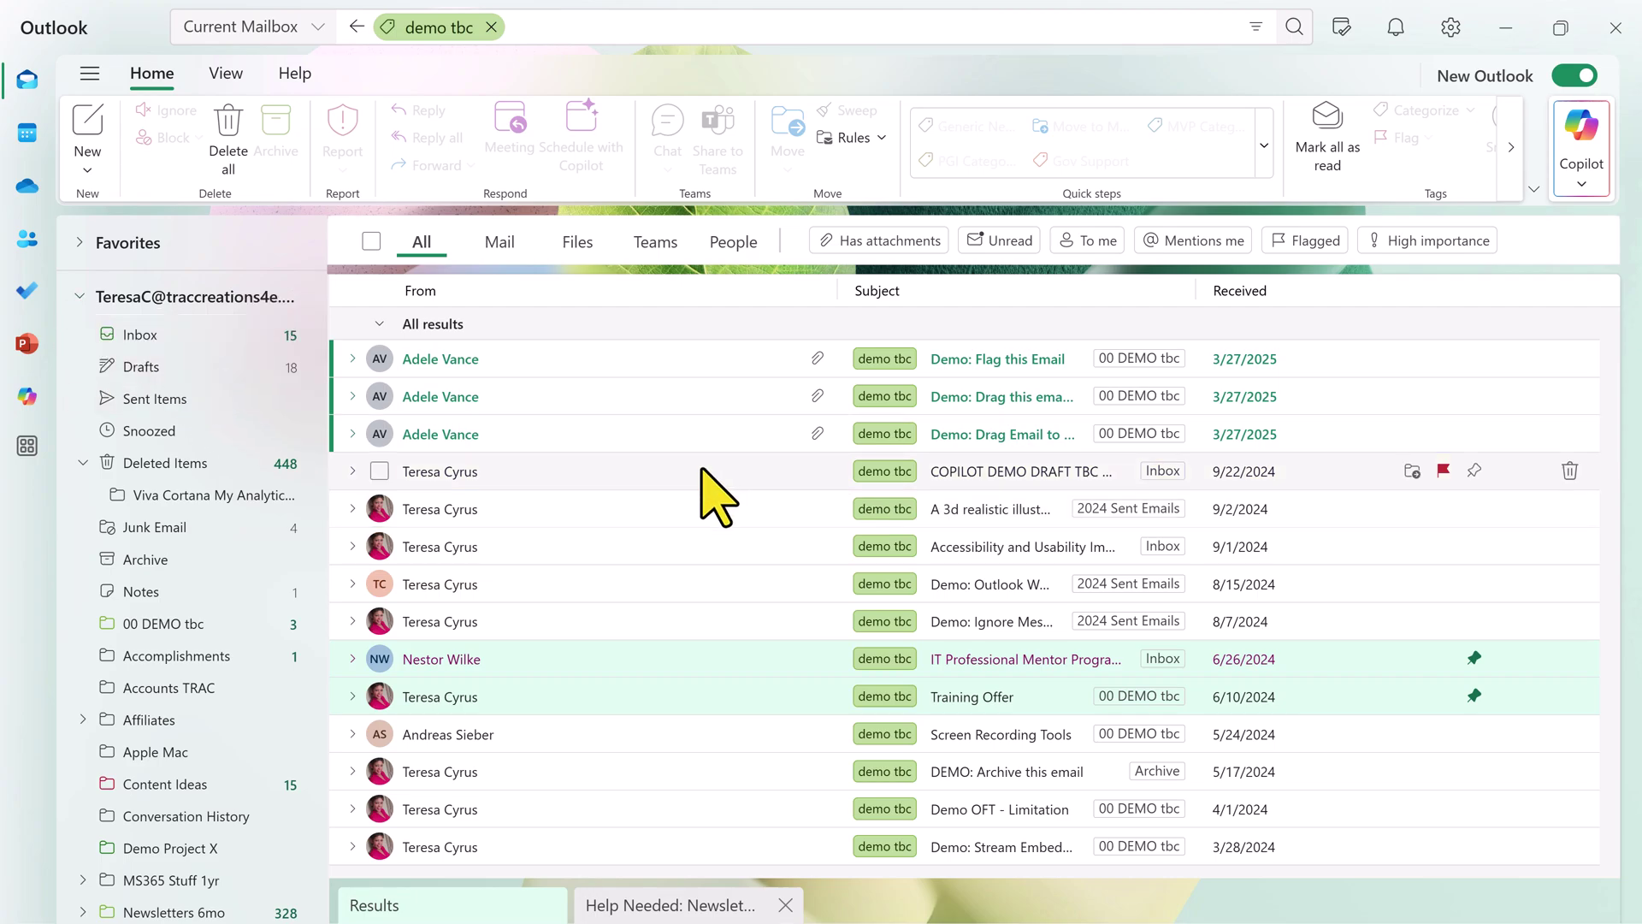
Move the COPILOT DEMO DRAFT TBC NOTES result back to the data file's Content Ideas folder
{"action": "left_click", "coordinate": [379, 471]}
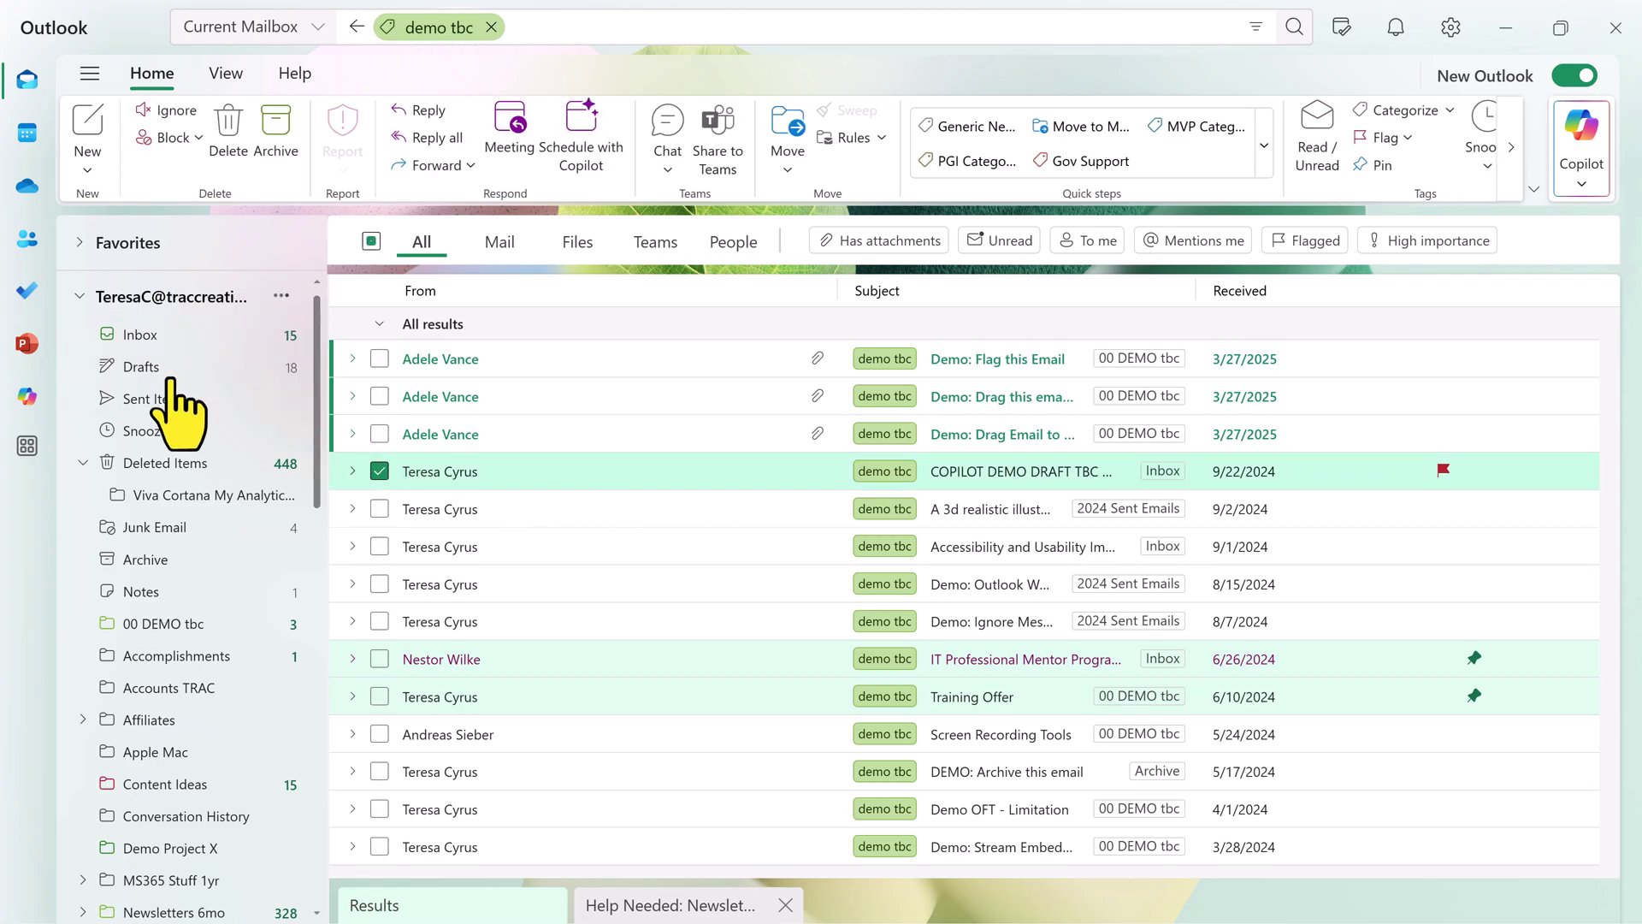
{"action": "scroll", "coordinate": [175, 701], "scroll_direction": "down", "scroll_amount": 5}
{"action": "left_click_drag", "start_coordinate": [590, 539], "coordinate": [174, 692]}
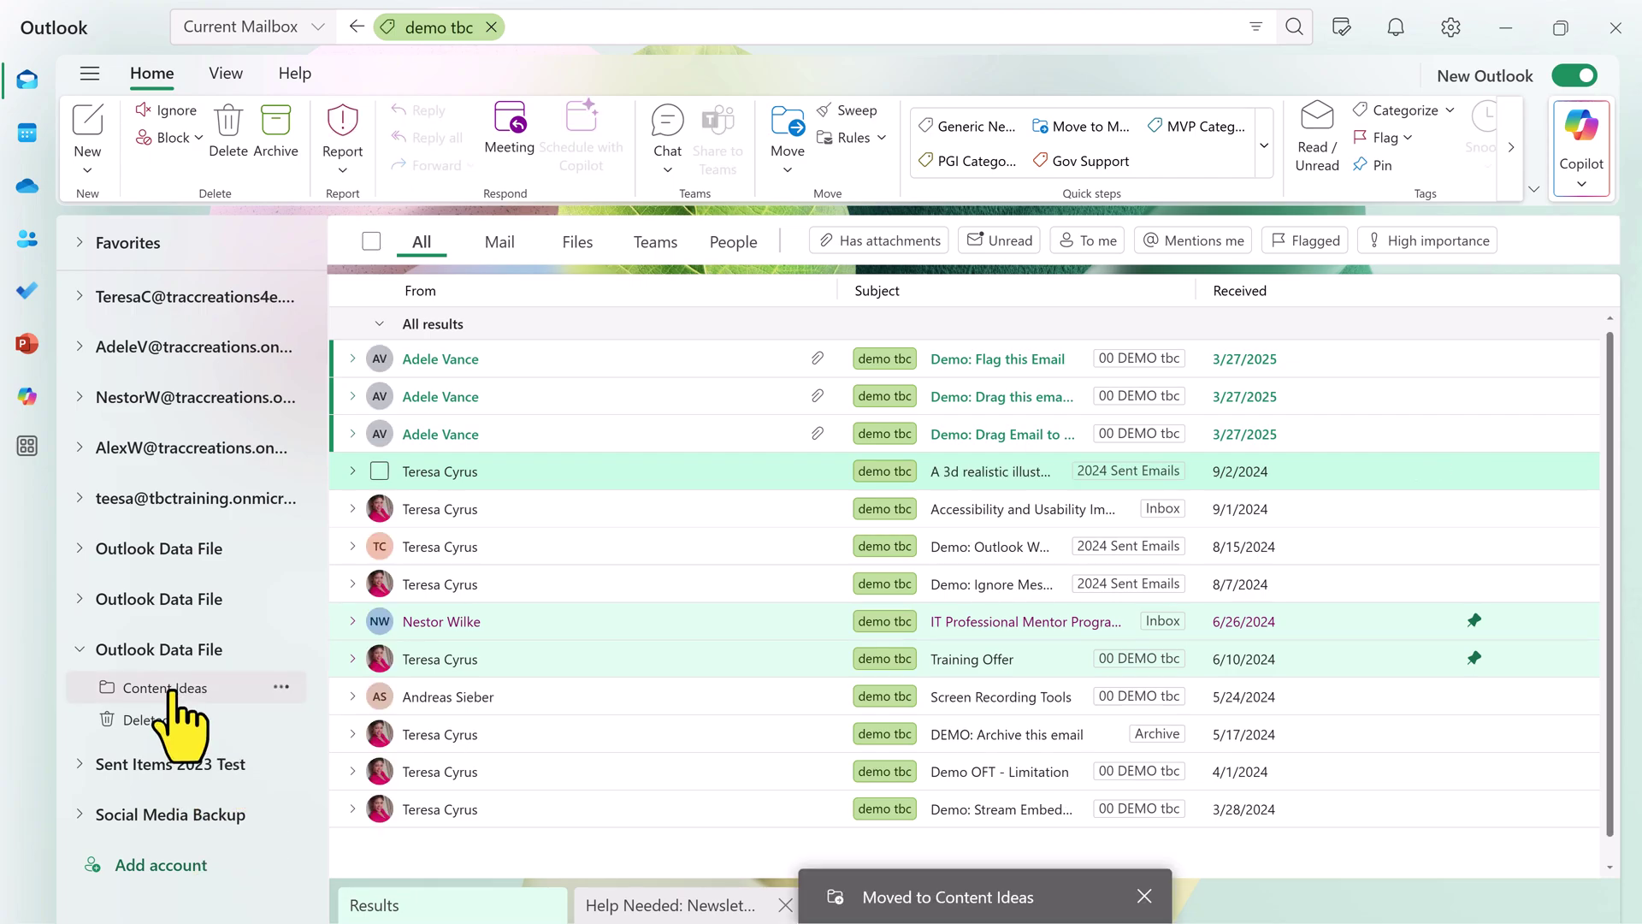
{"action": "left_click", "coordinate": [172, 691]}
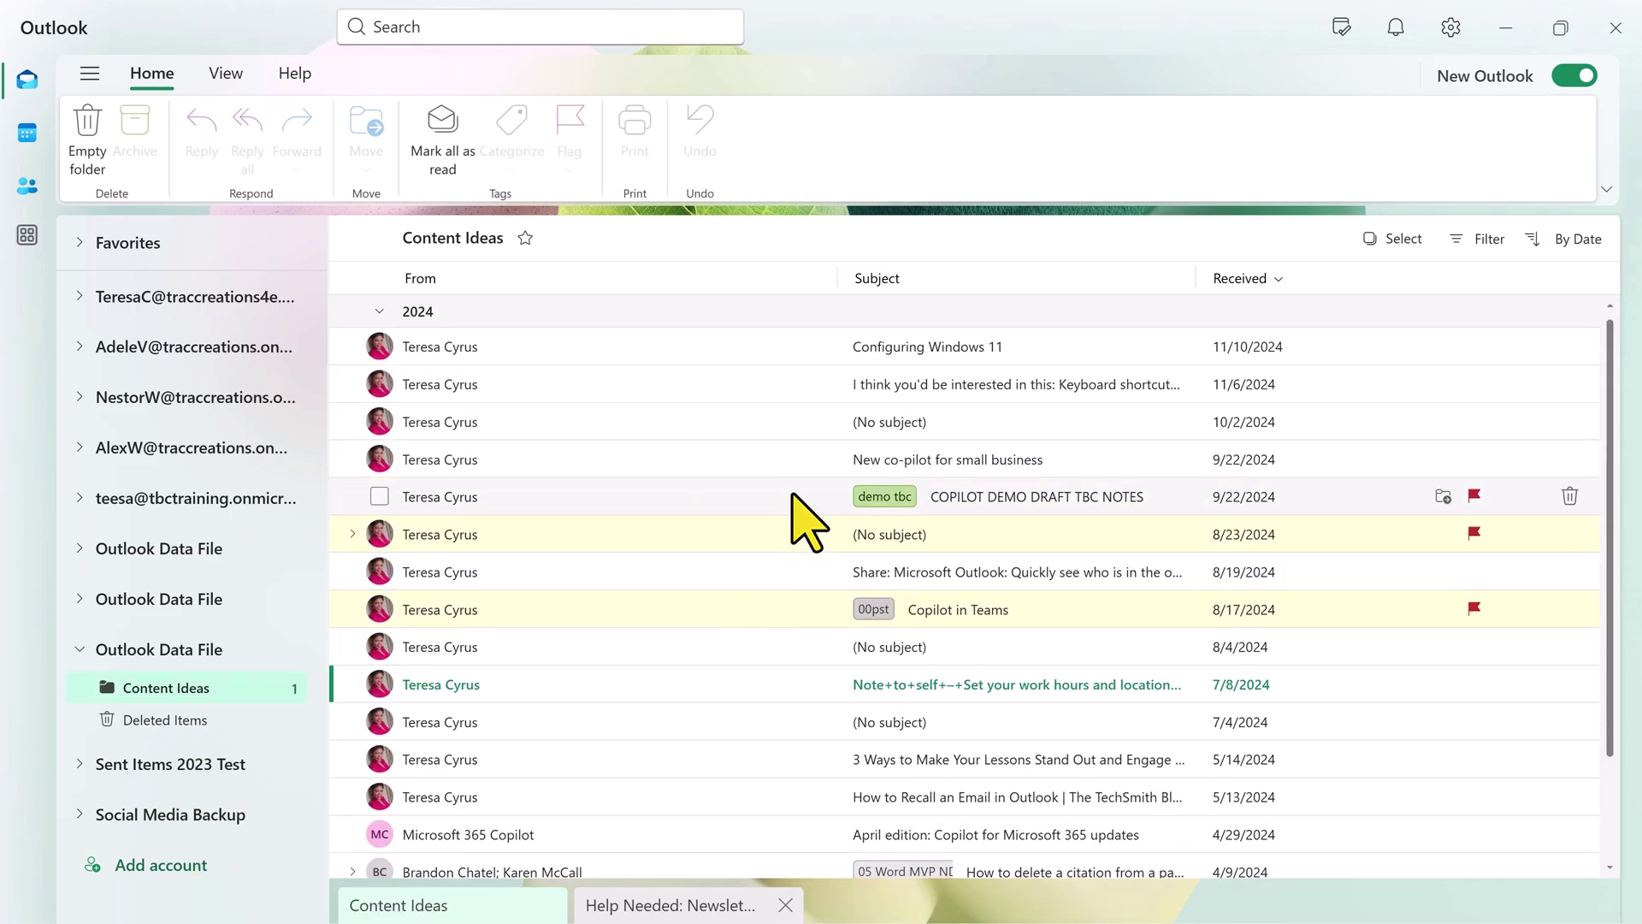